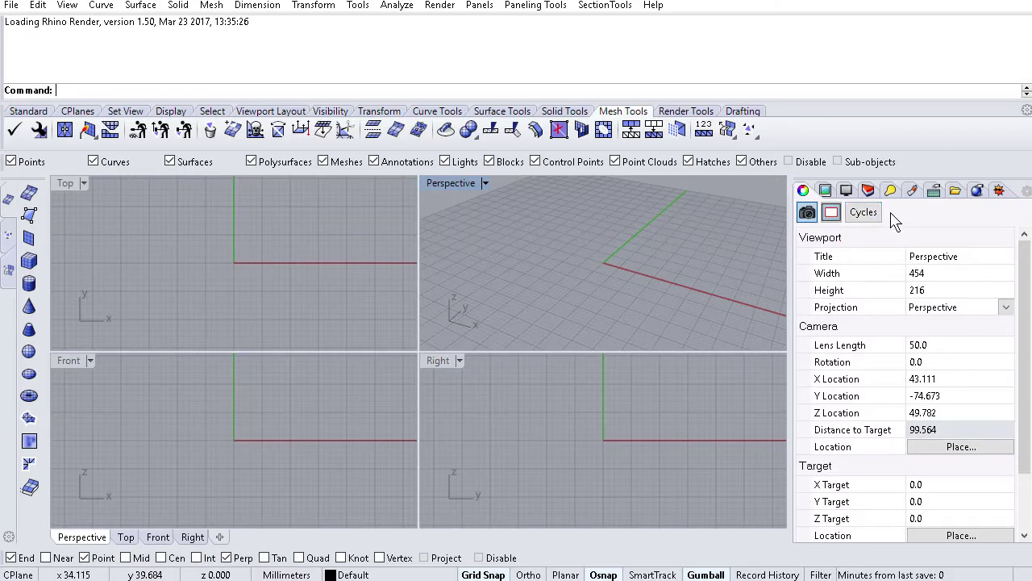
# Step: Create a box in the Perspective view, in front of the origin on the negative X side
pyautogui.click(863, 213)
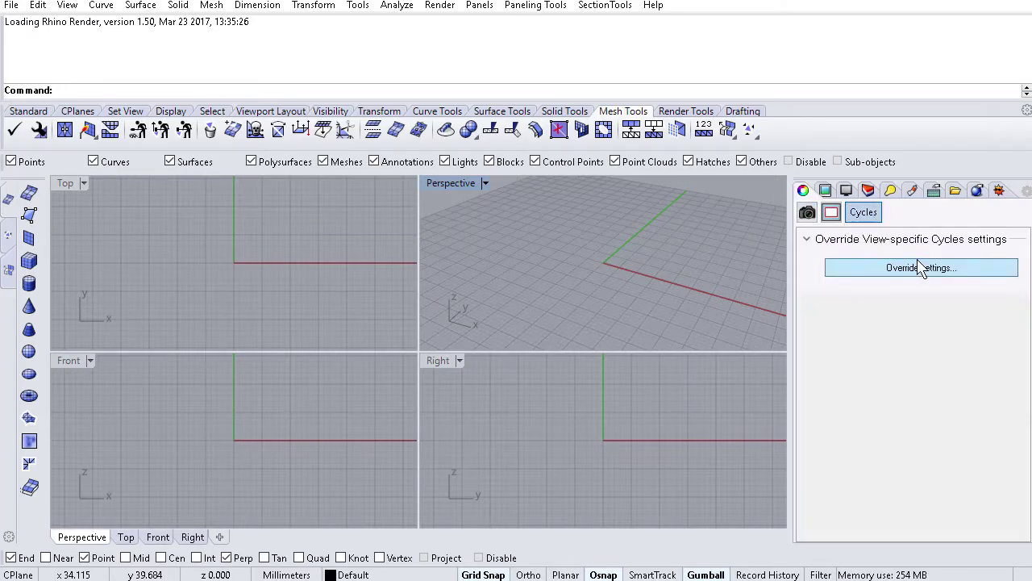
pyautogui.write('box')
pyautogui.press('Return')
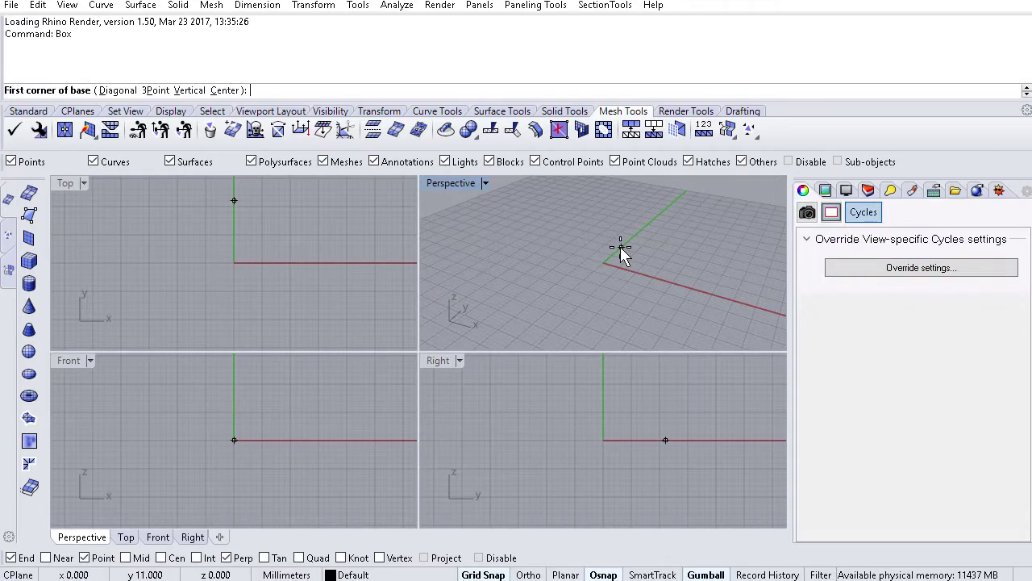
pyautogui.click(474, 276)
pyautogui.click(584, 268)
pyautogui.click(623, 226)
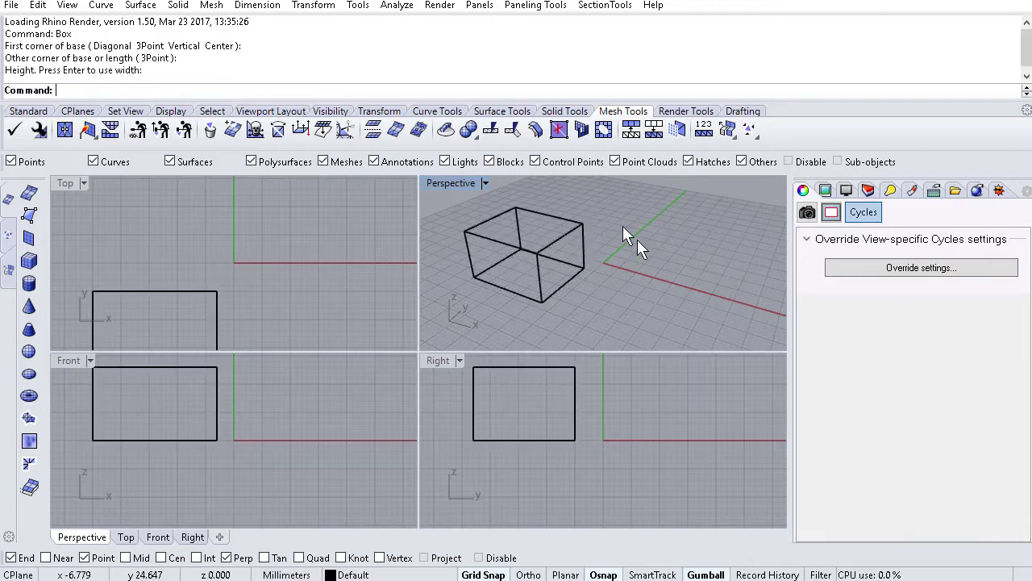
# Step: Create a torus in the Perspective view, beside the box on the positive X side
pyautogui.write('Torus')
pyautogui.press('Return')
pyautogui.click(682, 264)
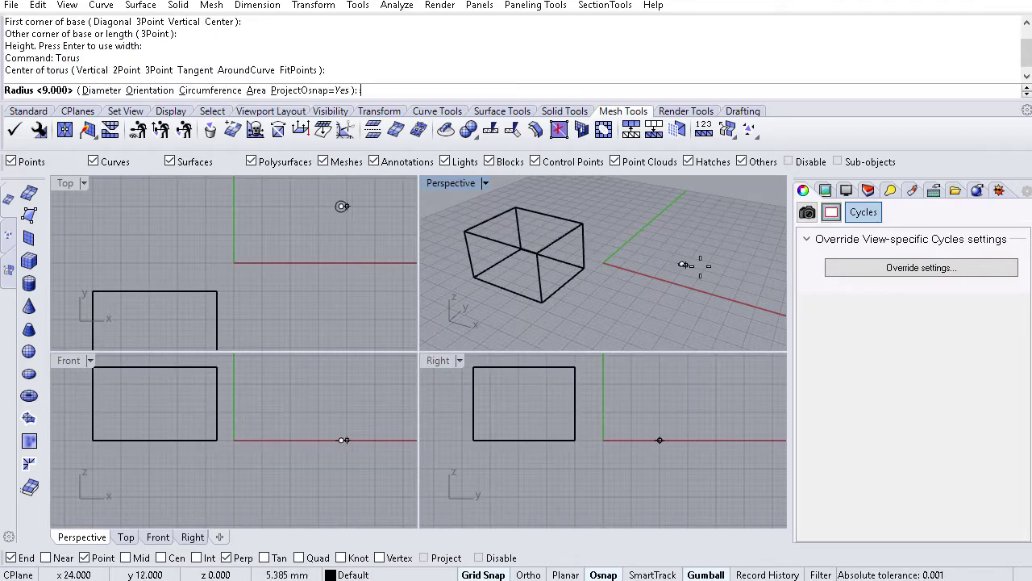
pyautogui.click(742, 275)
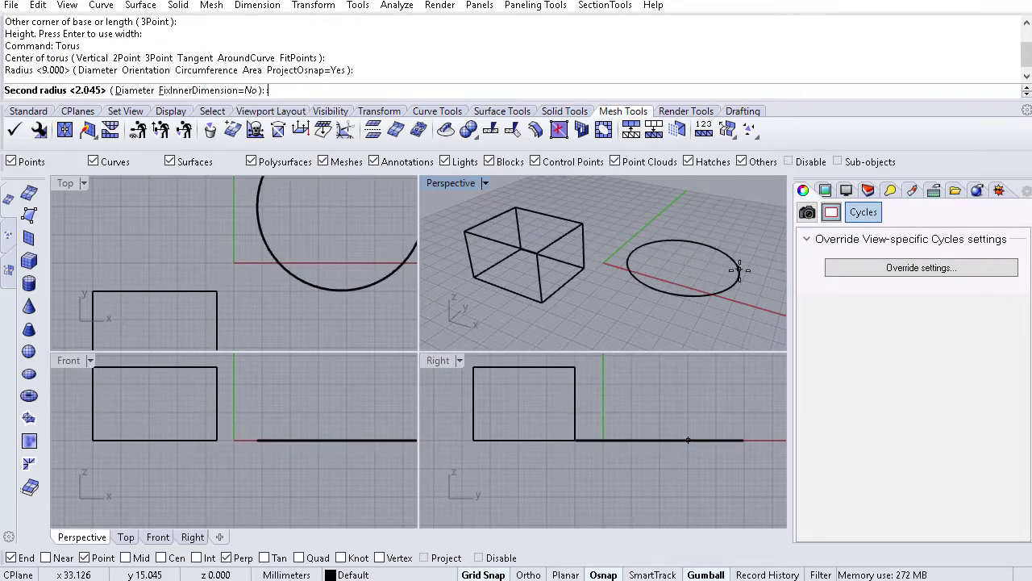
pyautogui.click(752, 277)
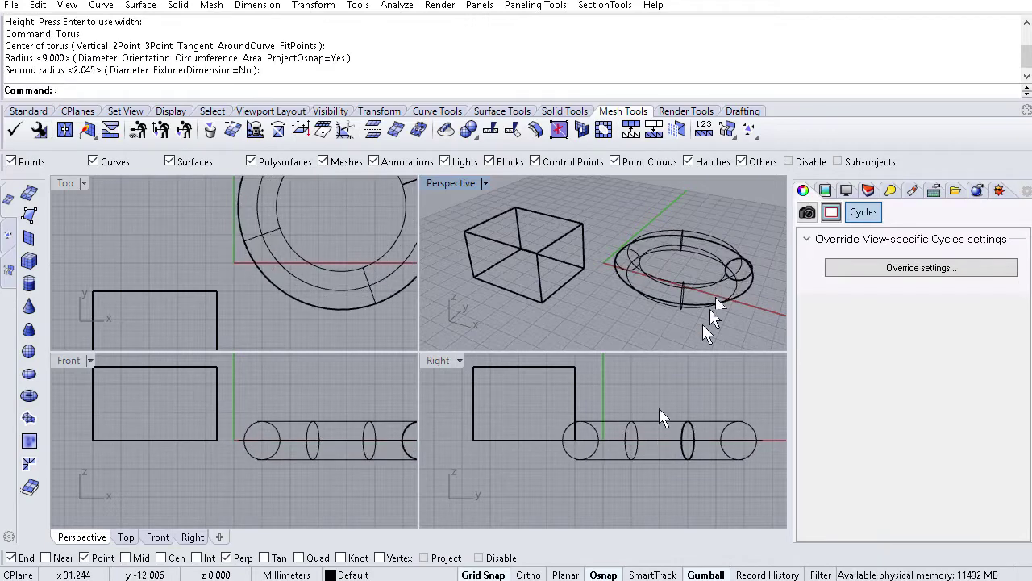
# Step: Move the torus straight up in the Right view so that it floats above the ground plane
pyautogui.click(641, 436)
pyautogui.moveTo(659, 423); pyautogui.dragTo(668, 369)
pyautogui.click(742, 307)
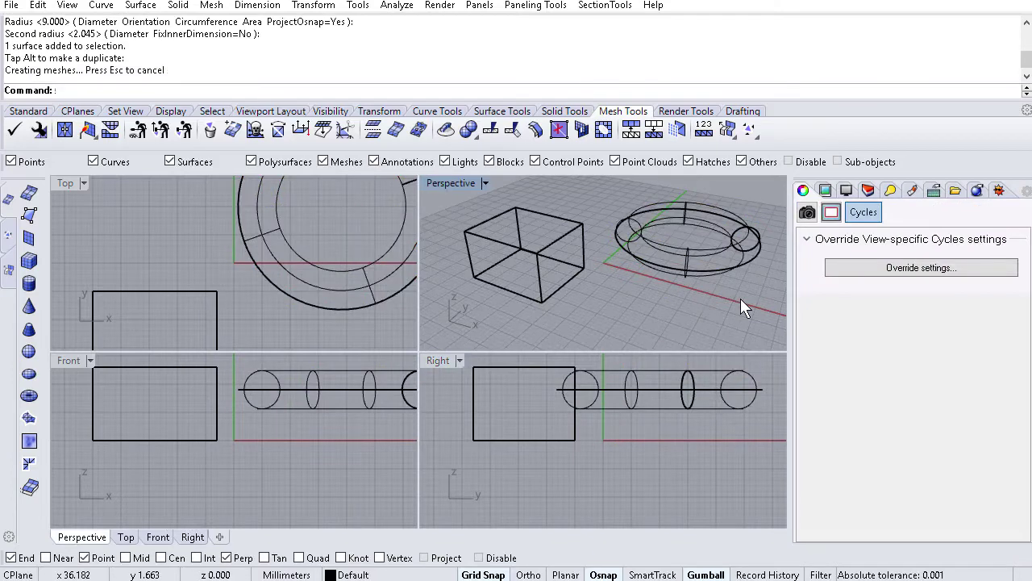
# Step: Run RhinoCycles_SetRenderOptions, review the render options and accept them without changes
pyautogui.write('RhinoCycles_SetDebugOptions')
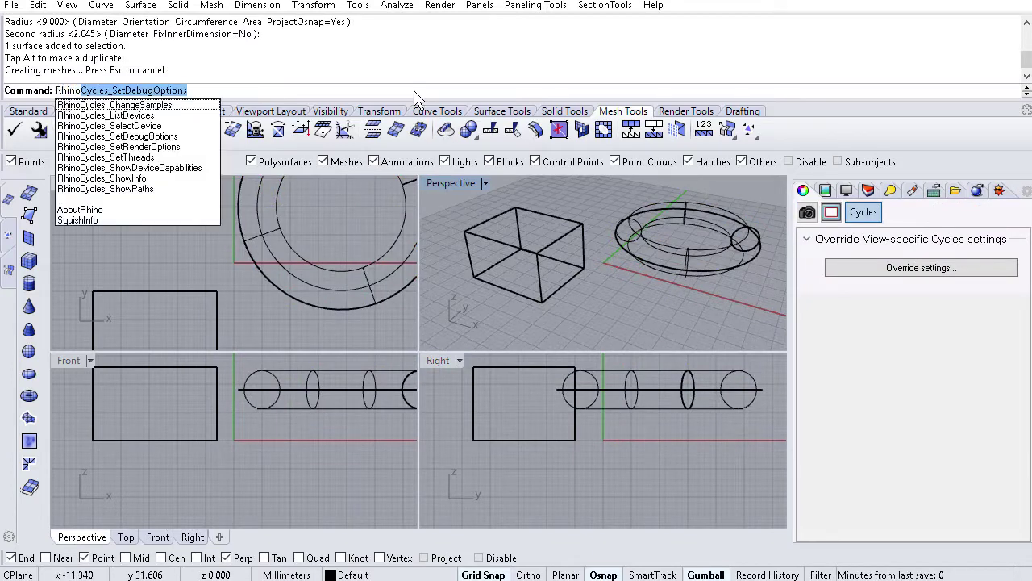
pyautogui.press('Up')
pyautogui.press('Down')
pyautogui.press('Down')
pyautogui.press('Return')
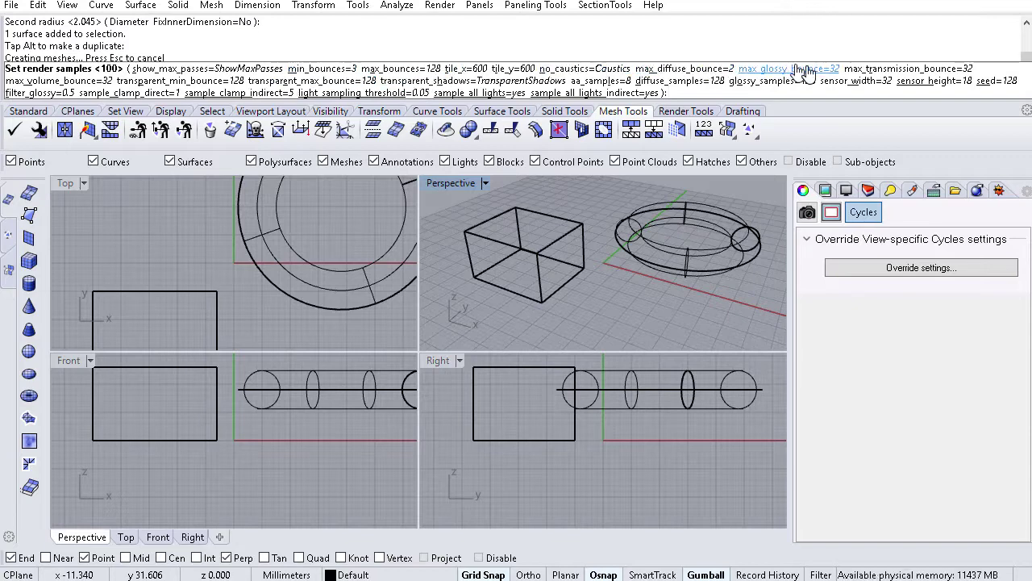
pyautogui.press('Return')
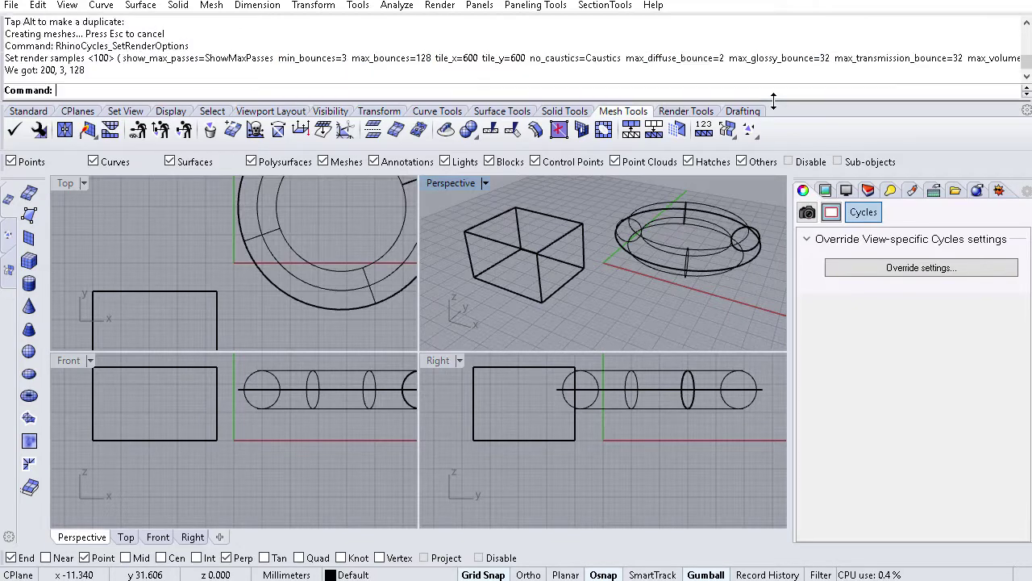
# Step: Set the Perspective viewport to the Raytraced display mode and override its view-specific Cycles settings
pyautogui.click(485, 183)
pyautogui.click(554, 361)
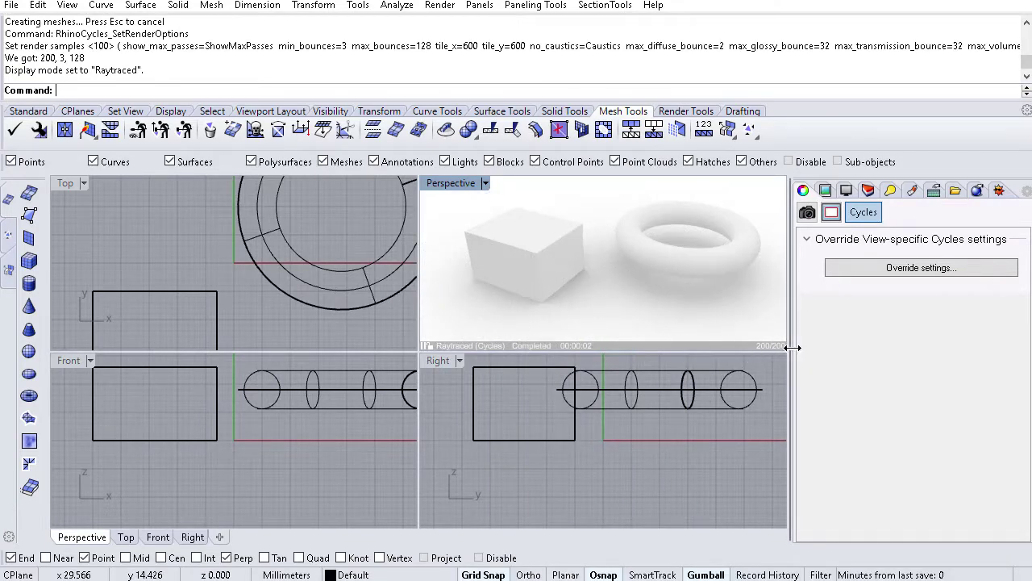
pyautogui.click(894, 270)
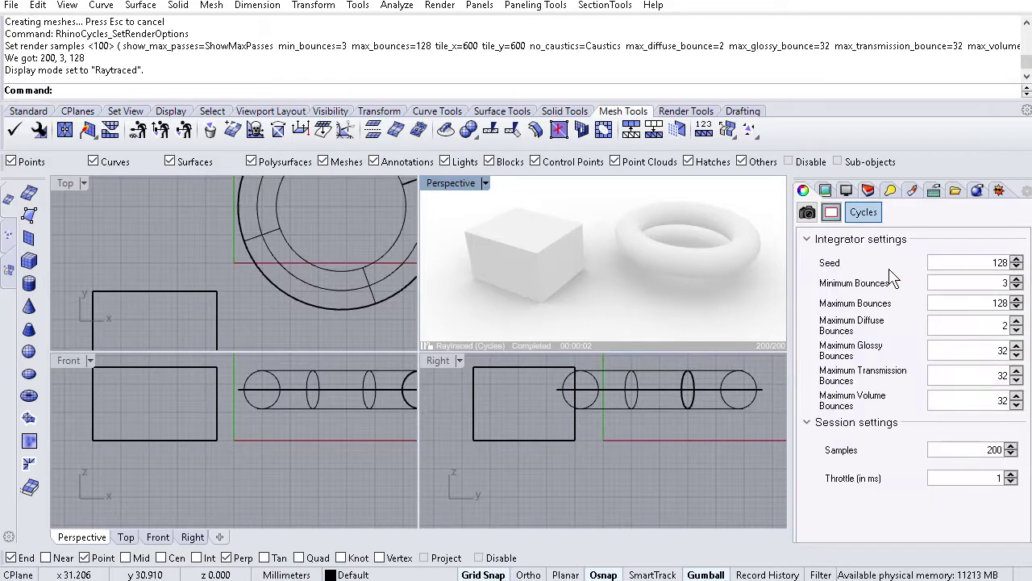
# Step: Test the raytraced Perspective view with 100 Cycles samples and with only 1 sample
pyautogui.click(1010, 454)
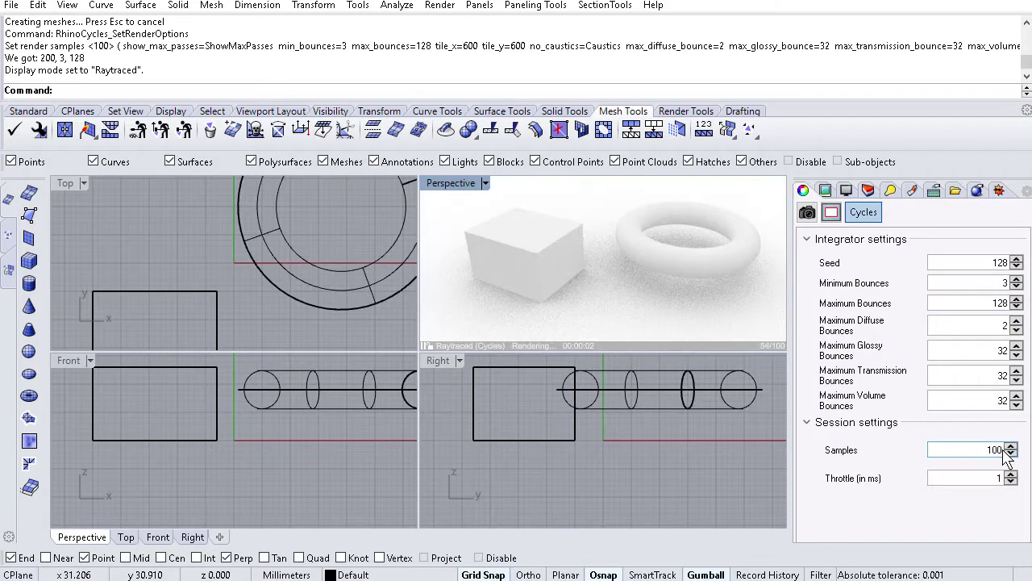
pyautogui.doubleClick(995, 450)
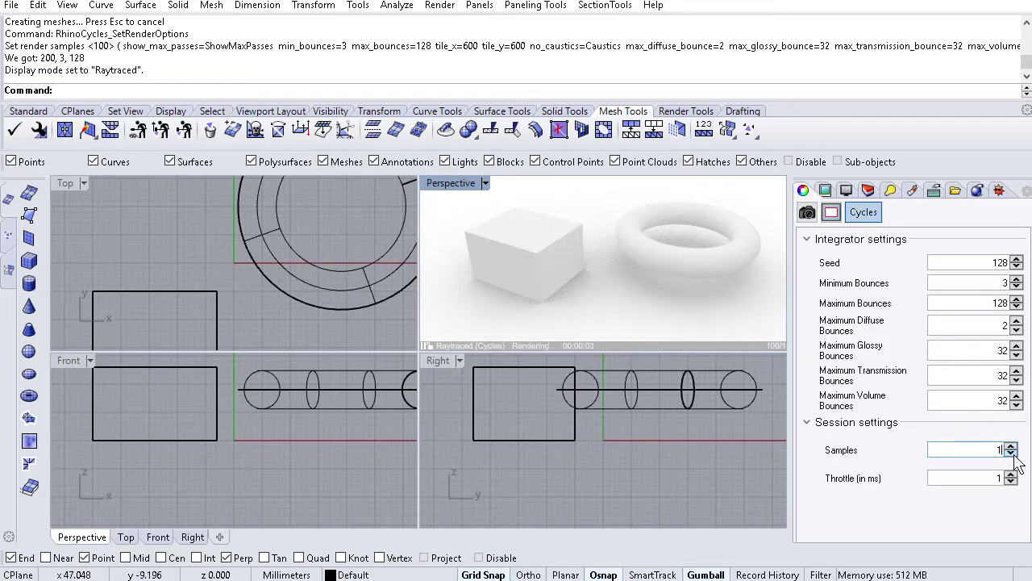
pyautogui.write('1')
pyautogui.press('Return')
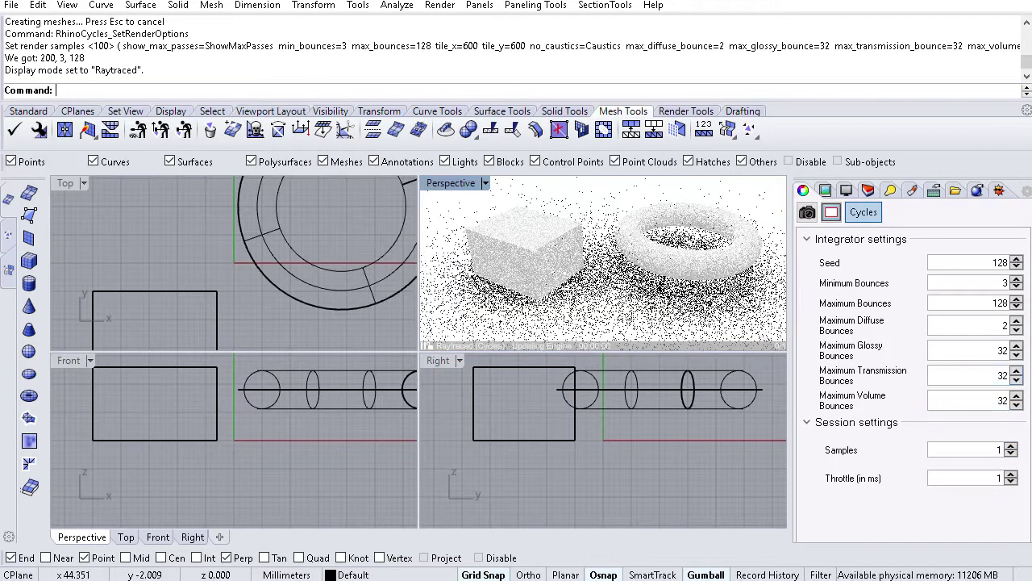
# Step: Set the Perspective viewport's Cycles samples to 101 and enlarge that viewport over the other three views
pyautogui.click(1011, 448)
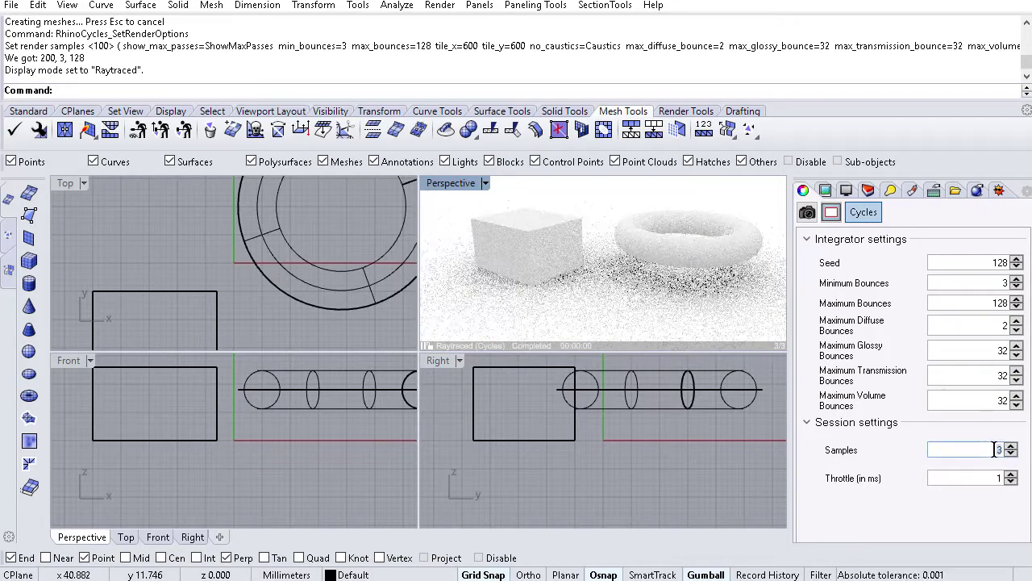
pyautogui.write('100')
pyautogui.press('Return')
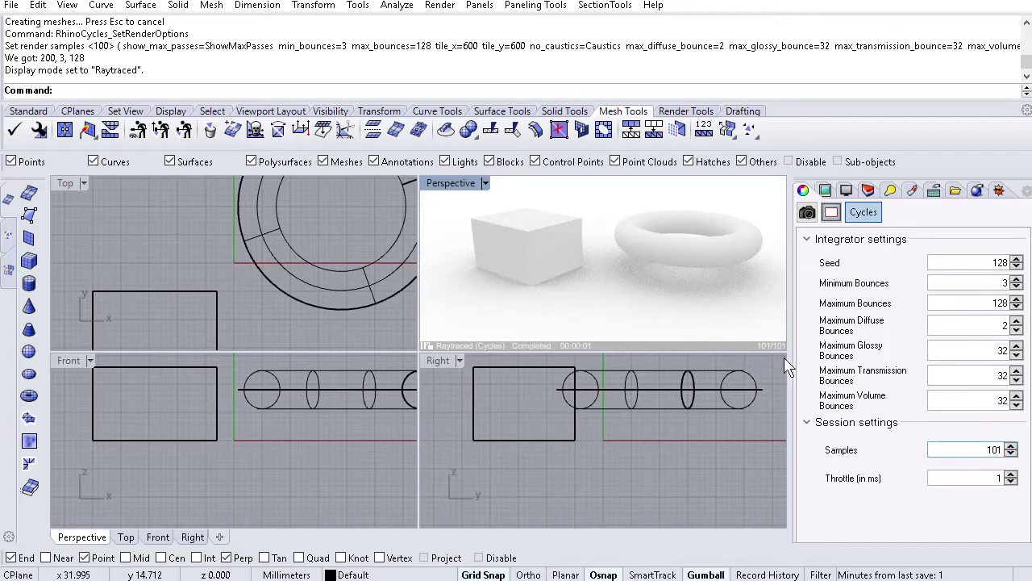
pyautogui.moveTo(418, 351); pyautogui.dragTo(206, 473)
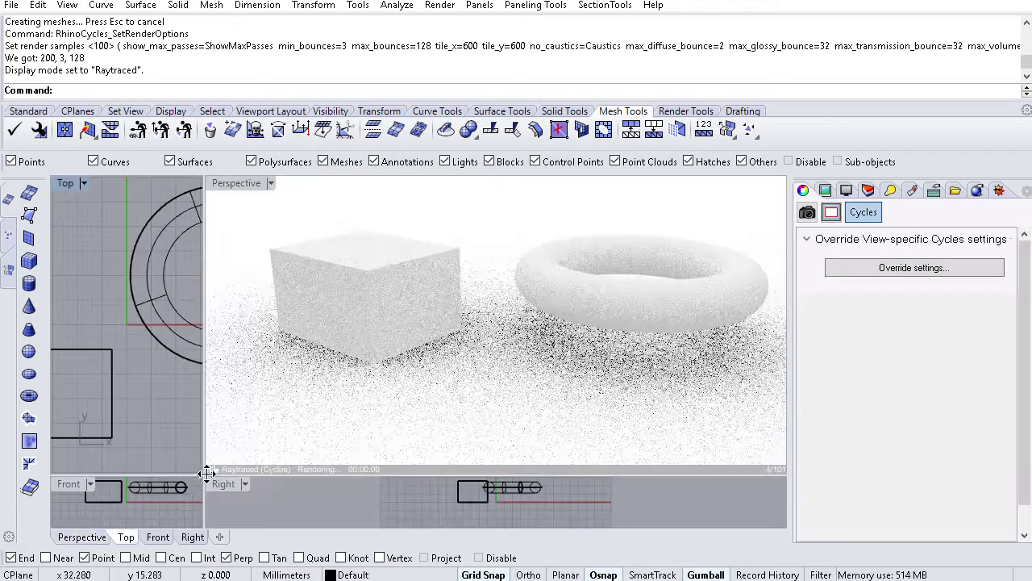
pyautogui.moveTo(520, 363); pyautogui.dragTo(392, 299, button='right')
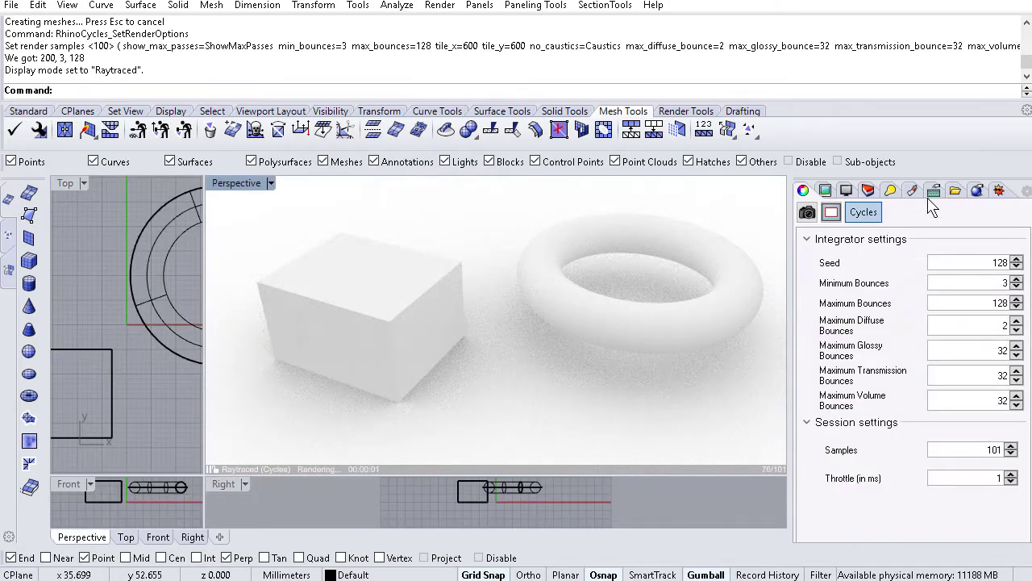
# Step: Create a Metal material and assign it to the torus
pyautogui.click(912, 191)
pyautogui.click(804, 237)
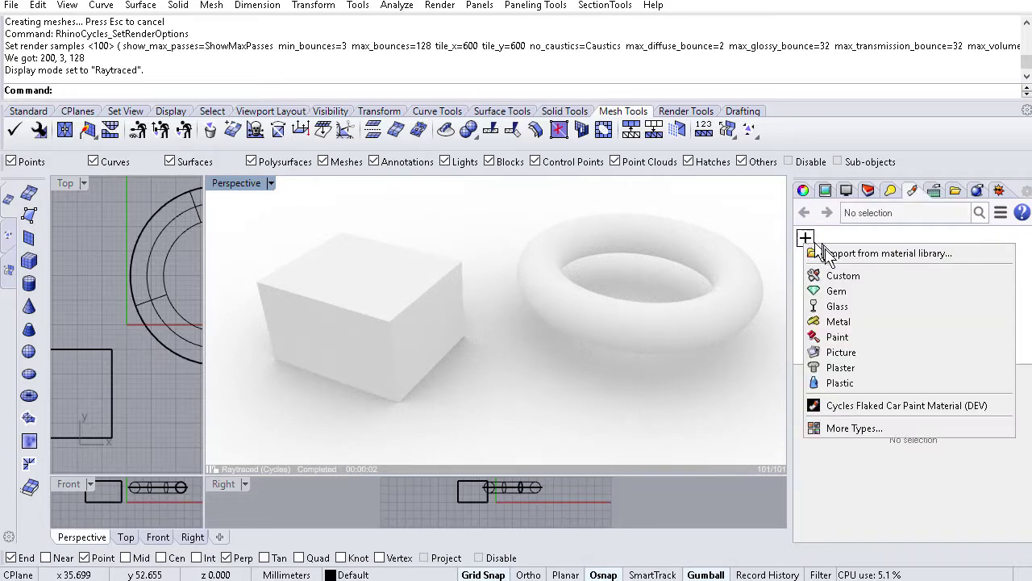
pyautogui.click(839, 321)
pyautogui.moveTo(811, 252); pyautogui.dragTo(741, 307)
# Step: Create a green Plaster material (RGB 37, 192, 87) and assign it to the box
pyautogui.click(806, 271)
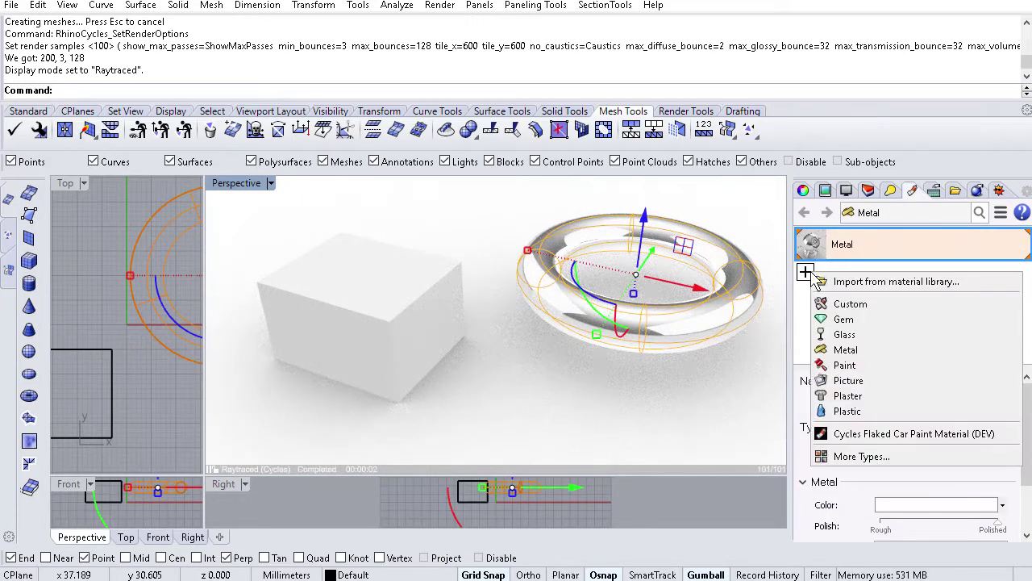
pyautogui.click(854, 397)
pyautogui.click(856, 342)
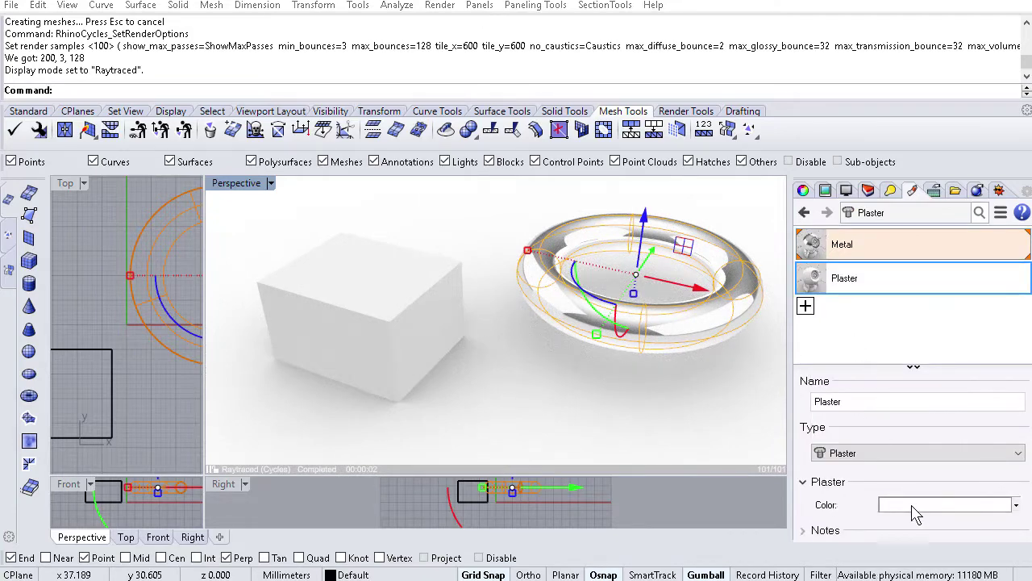
pyautogui.click(912, 505)
pyautogui.click(547, 123)
pyautogui.click(587, 148)
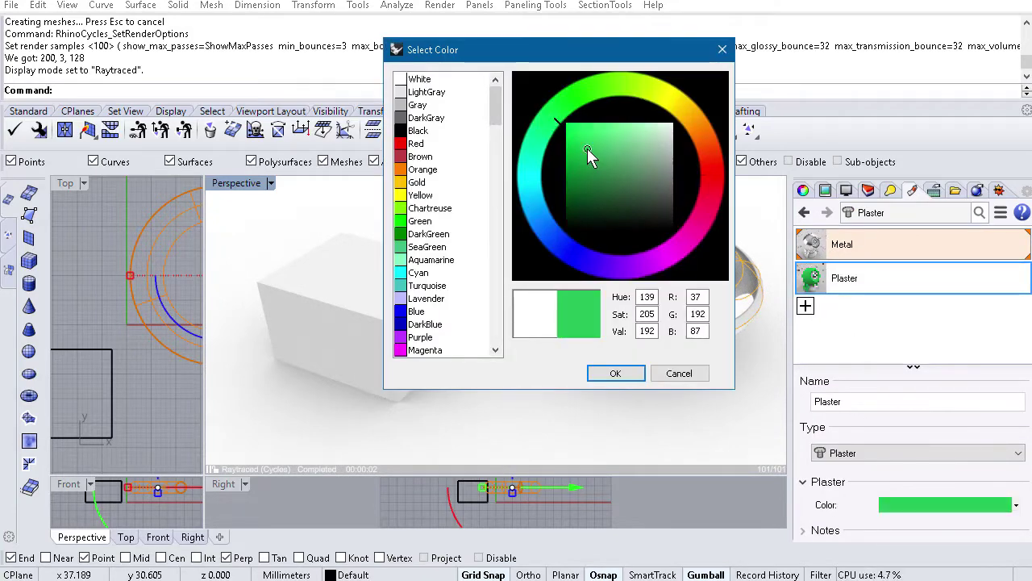
pyautogui.click(633, 375)
pyautogui.moveTo(839, 277); pyautogui.dragTo(413, 309)
pyautogui.click(517, 379)
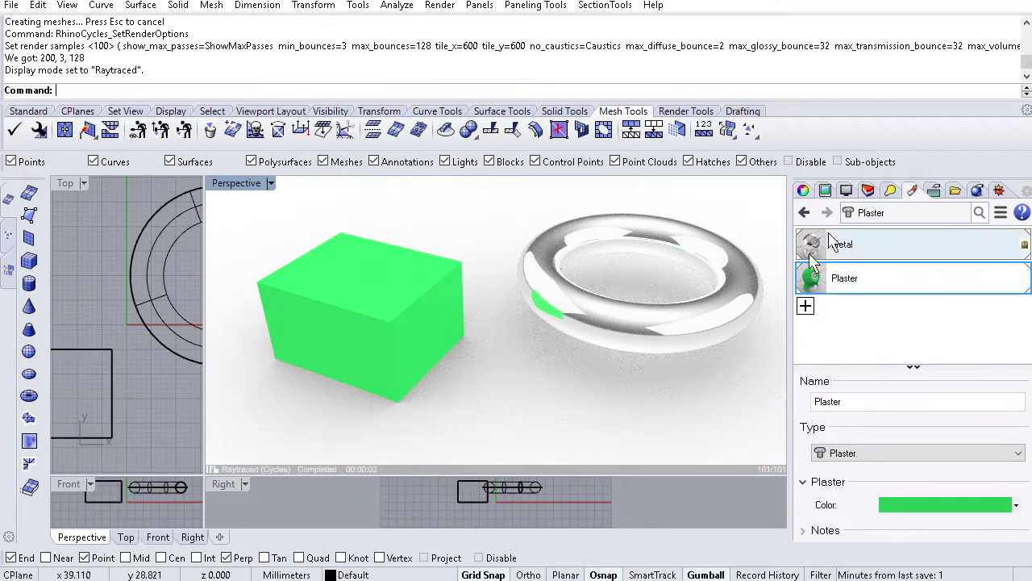
# Step: Set the Perspective viewport's Cycles Maximum Bounces to 10
pyautogui.click(846, 191)
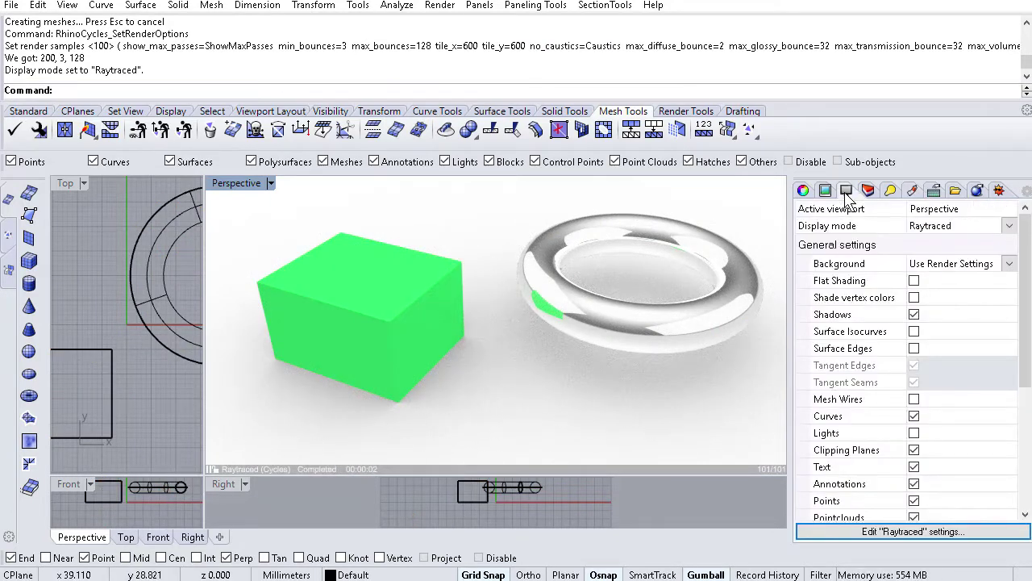
pyautogui.click(803, 191)
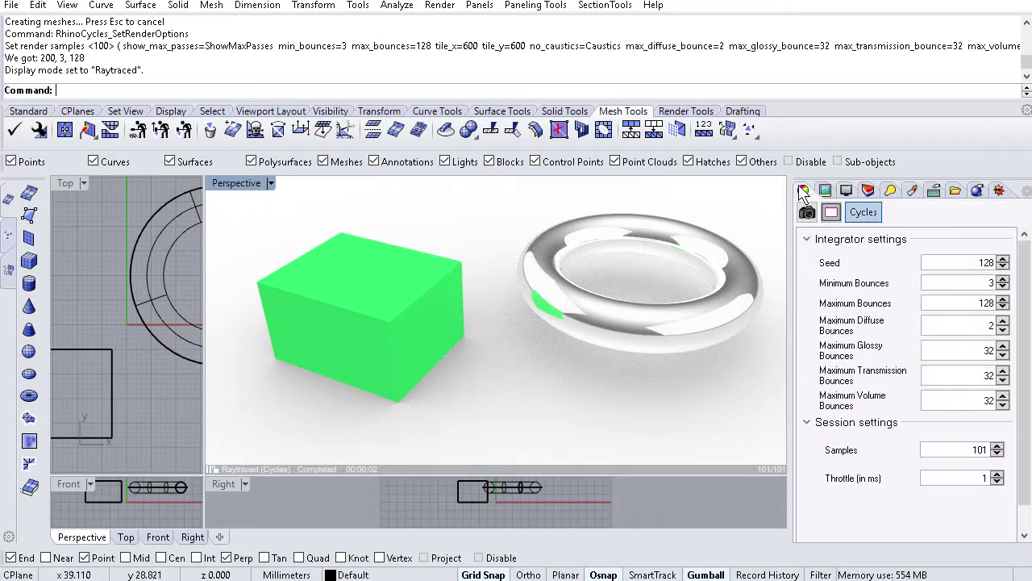
pyautogui.doubleClick(977, 303)
pyautogui.write('10')
pyautogui.press('Return')
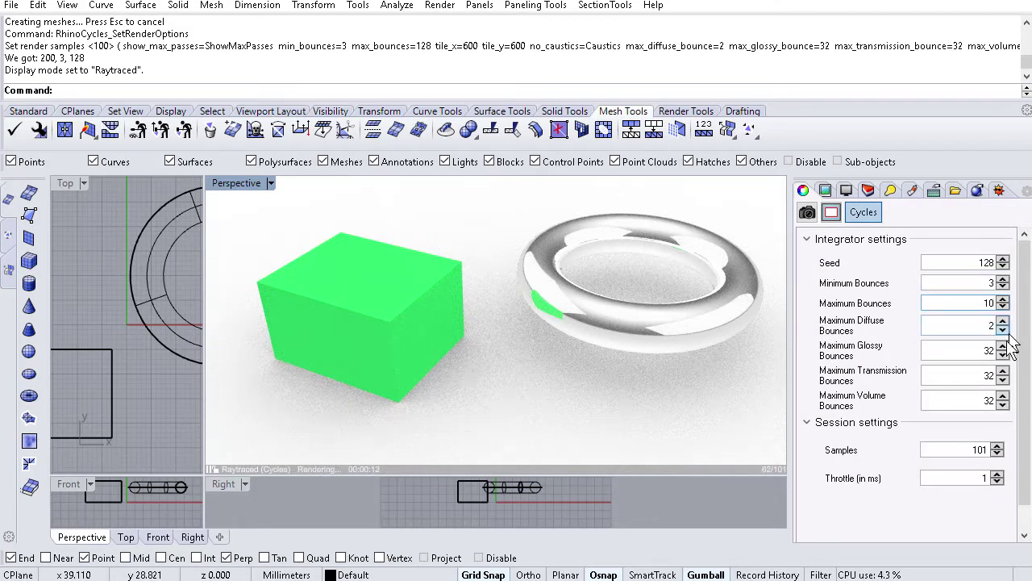
# Step: Try Maximum Diffuse Bounces at 0 and 1 and return it to 2
pyautogui.click(1003, 330)
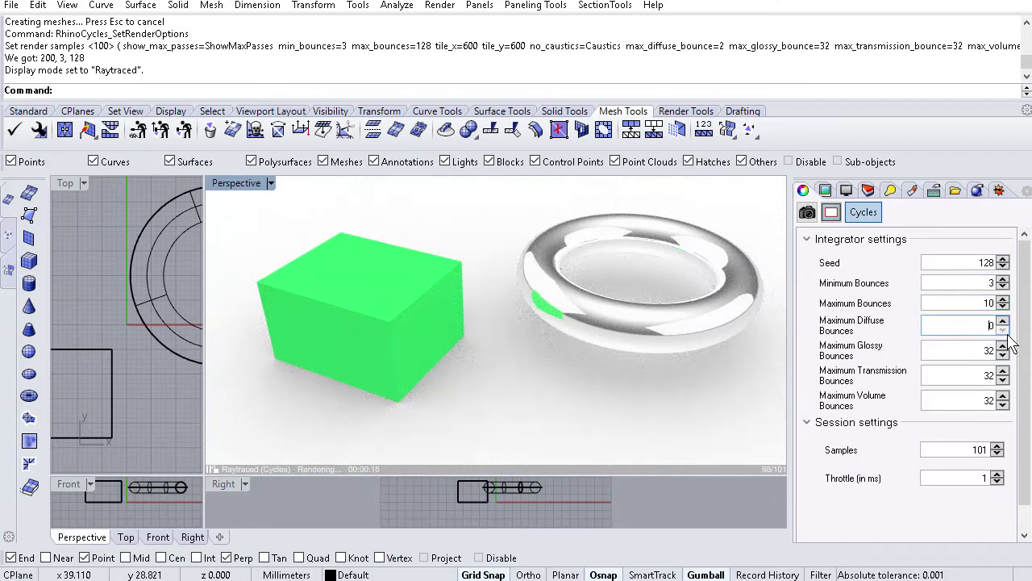
pyautogui.click(1004, 322)
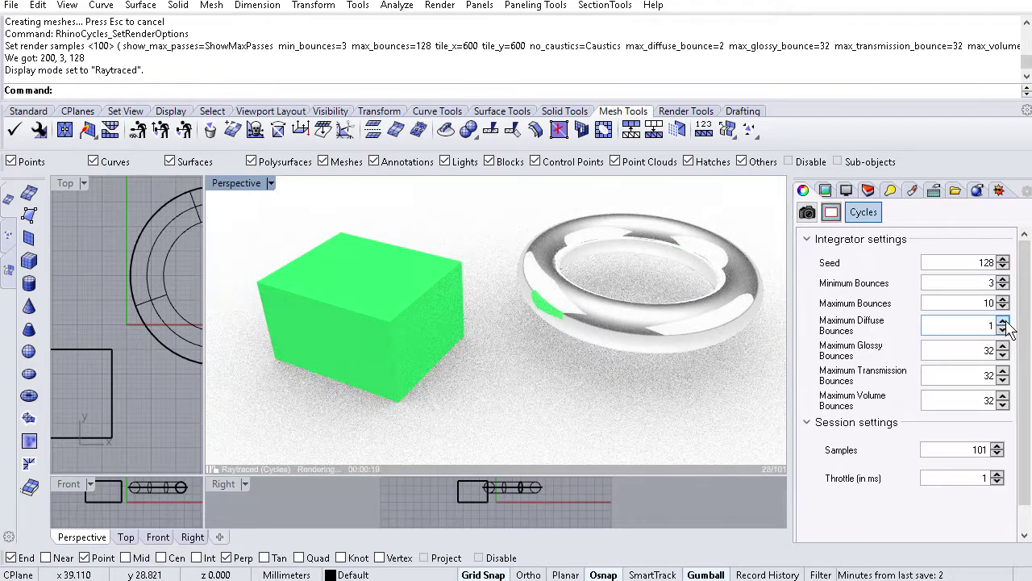
pyautogui.click(1004, 322)
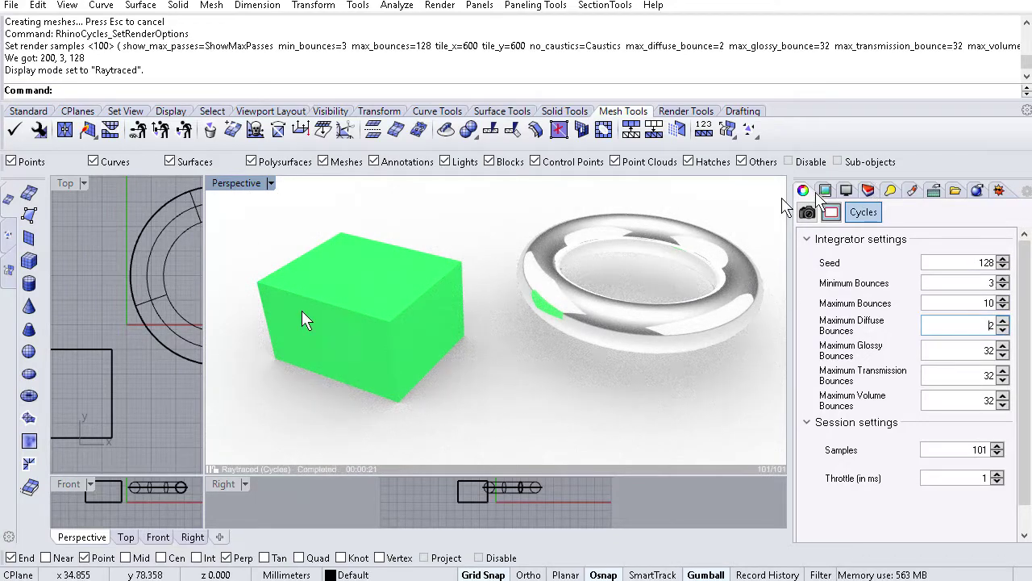
# Step: Duplicate the green box and place the copy in front of the torus
pyautogui.click(306, 314)
pyautogui.moveTo(409, 325); pyautogui.dragTo(606, 403)
pyautogui.press('alt')
# Step: Create a second Plaster material in red-orange (RGB 211, 74, 27) and assign it to the copied box
pyautogui.click(912, 190)
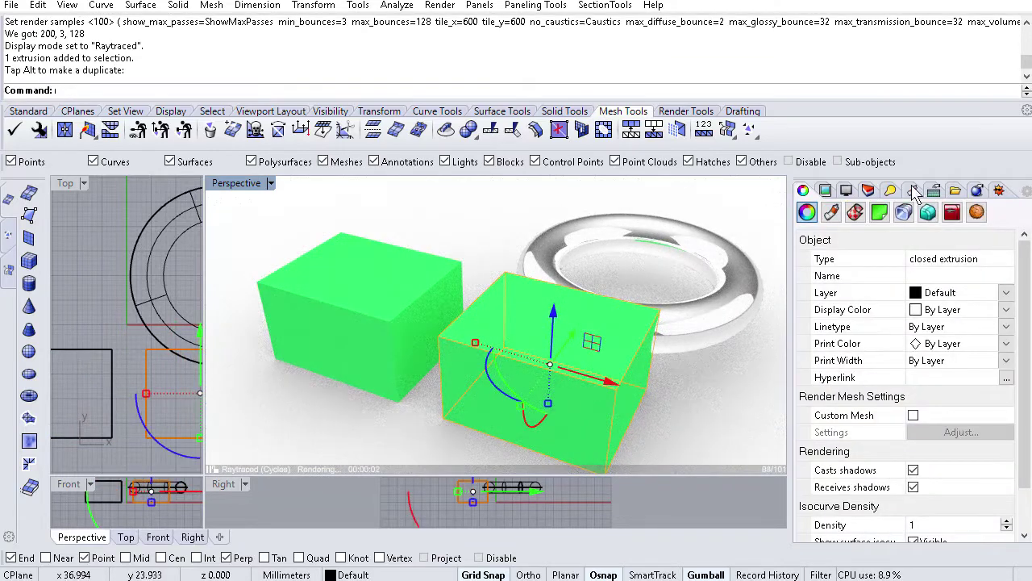
pyautogui.click(814, 312)
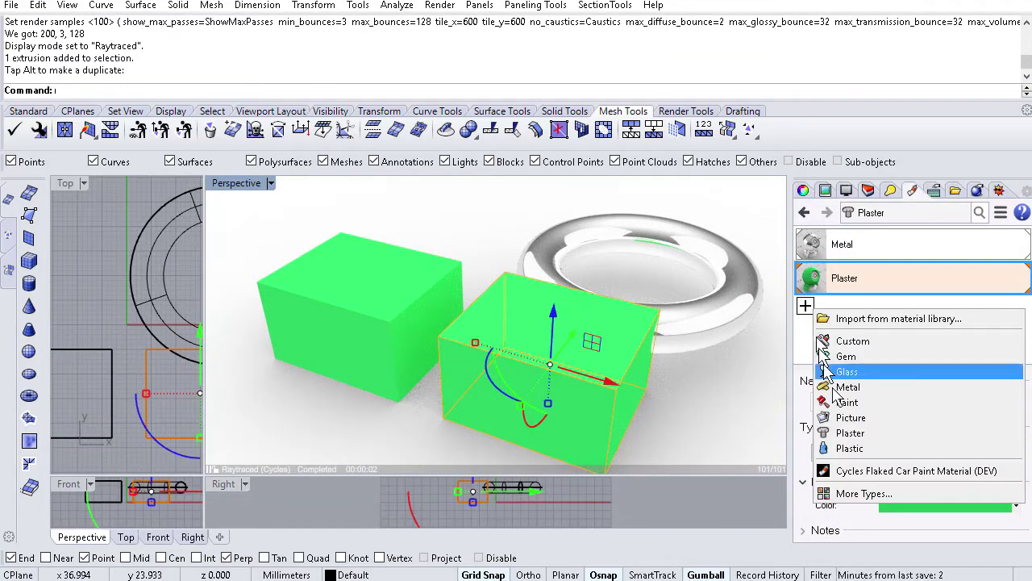
pyautogui.click(846, 431)
pyautogui.click(922, 505)
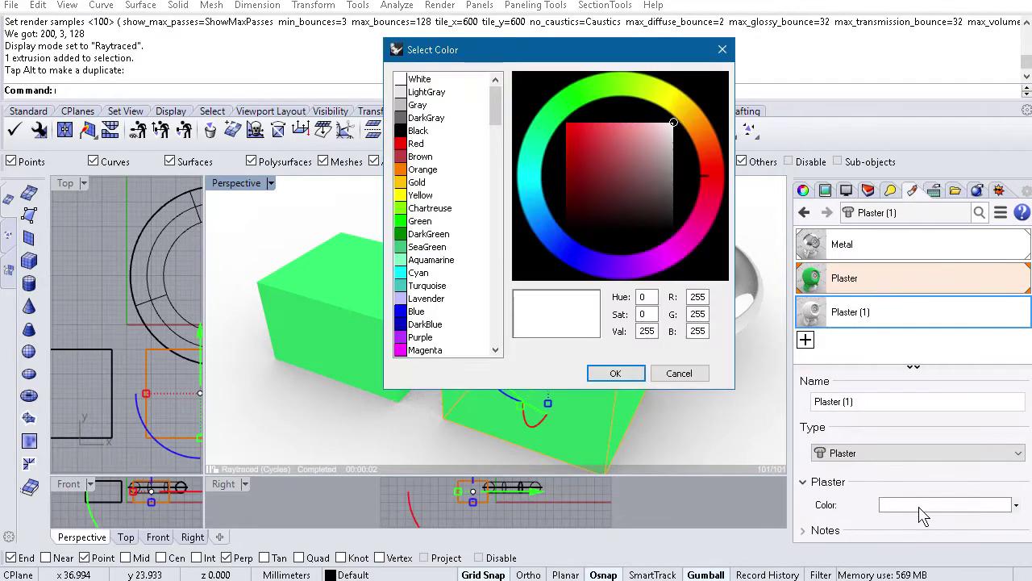
pyautogui.click(708, 160)
pyautogui.click(642, 159)
pyautogui.click(581, 149)
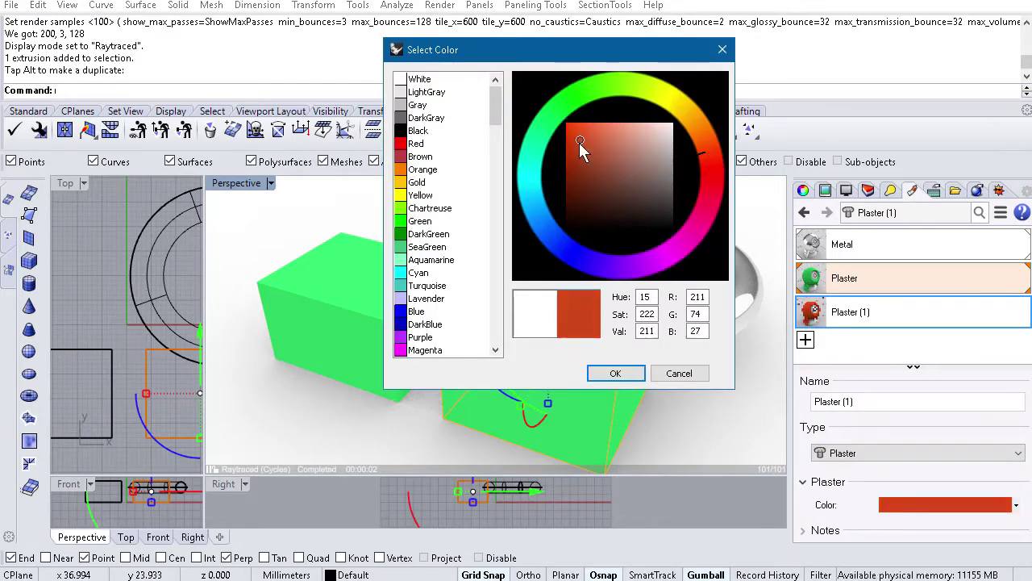
pyautogui.click(615, 373)
pyautogui.moveTo(768, 328); pyautogui.dragTo(587, 376)
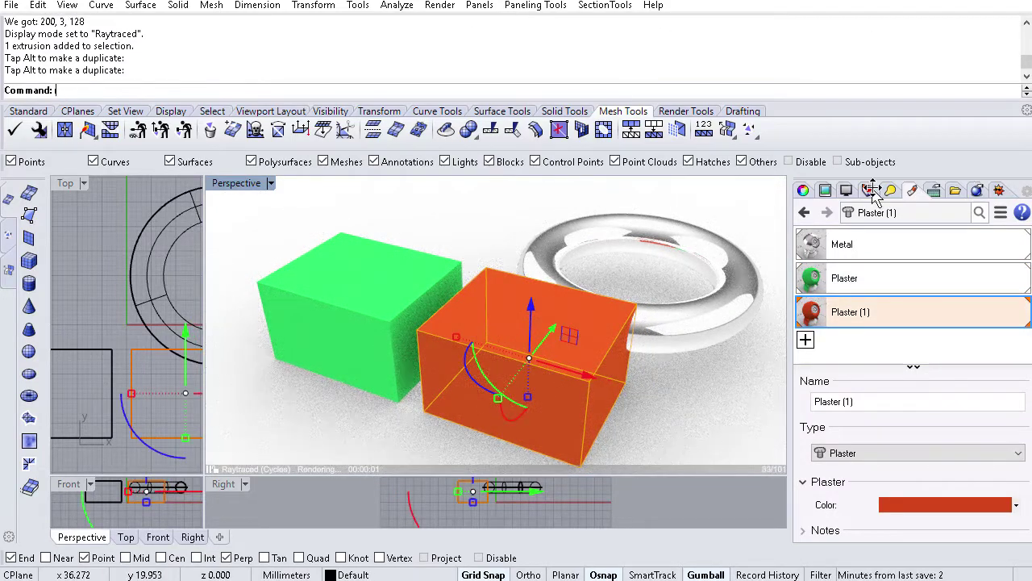
# Step: Set the ground plane effect to use a material, keeping the default material
pyautogui.click(933, 192)
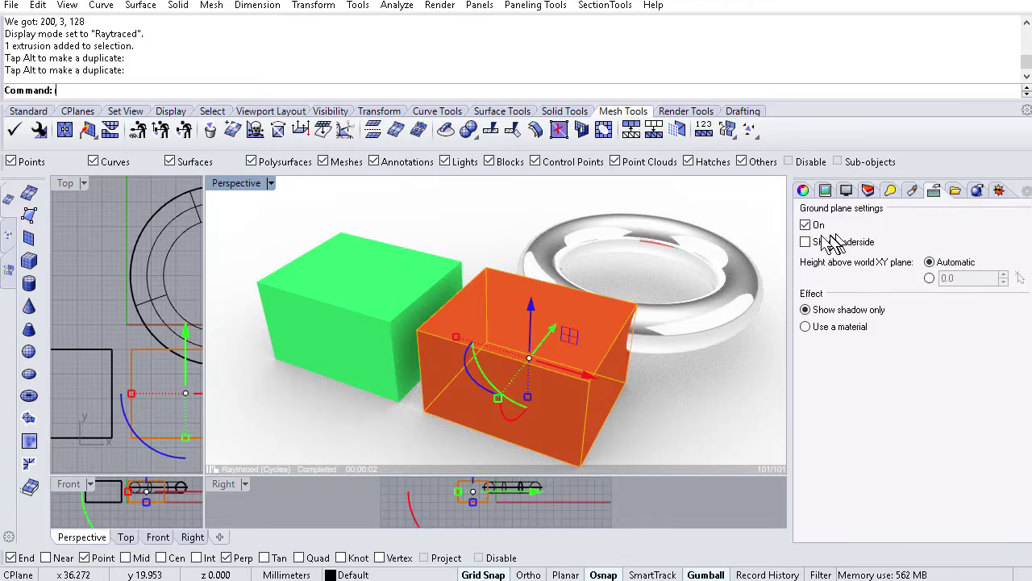
pyautogui.click(805, 327)
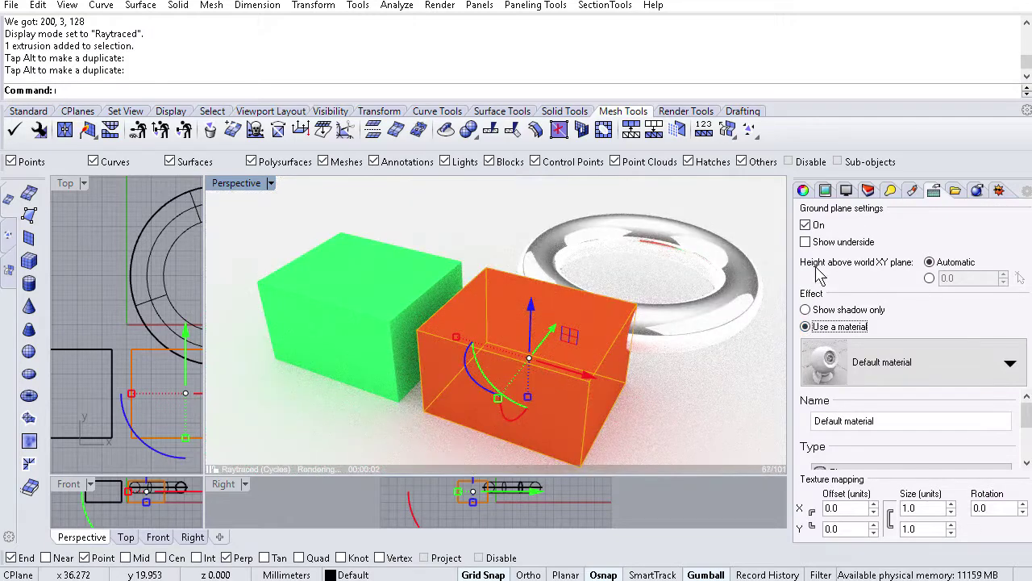
# Step: Deselect the orange box and set the Perspective viewport's Cycles Maximum Diffuse Bounces to 5
pyautogui.click(804, 191)
pyautogui.click(747, 390)
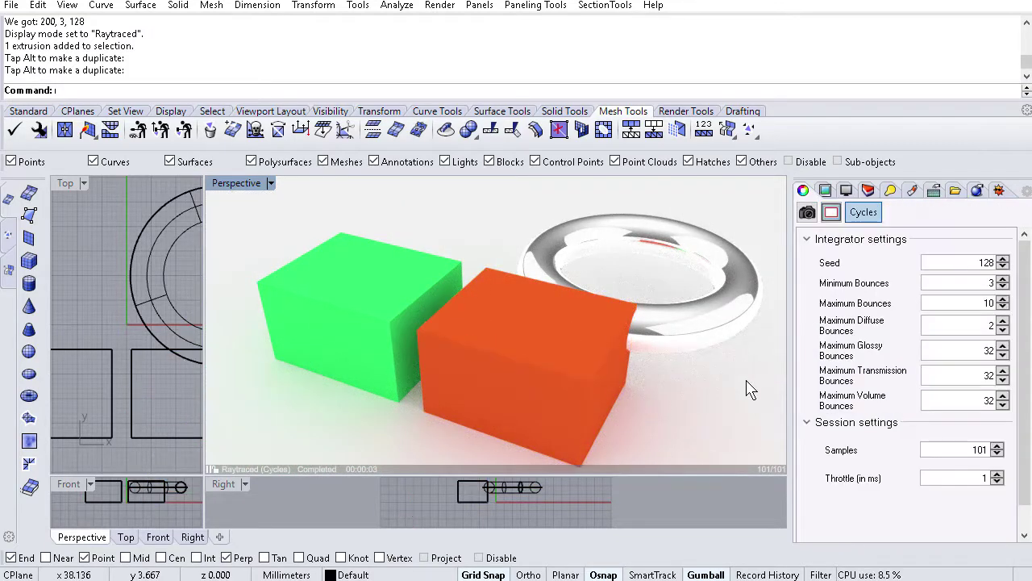
pyautogui.click(1002, 321)
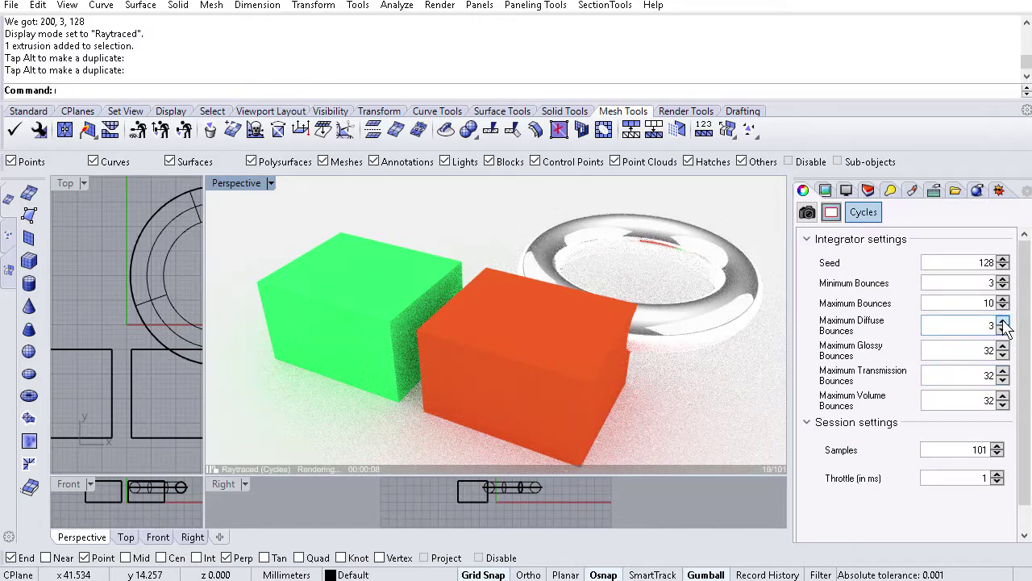
pyautogui.click(1002, 320)
pyautogui.click(1002, 321)
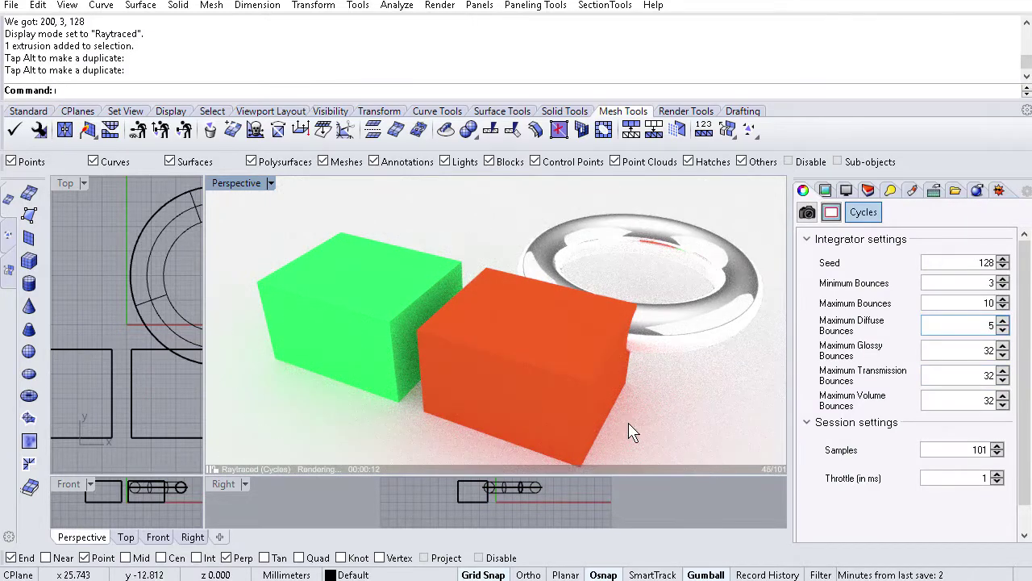
# Step: Try Maximum Glossy Bounces at 1 and 2, and examine the reflections inside the torus up close
pyautogui.click(1003, 347)
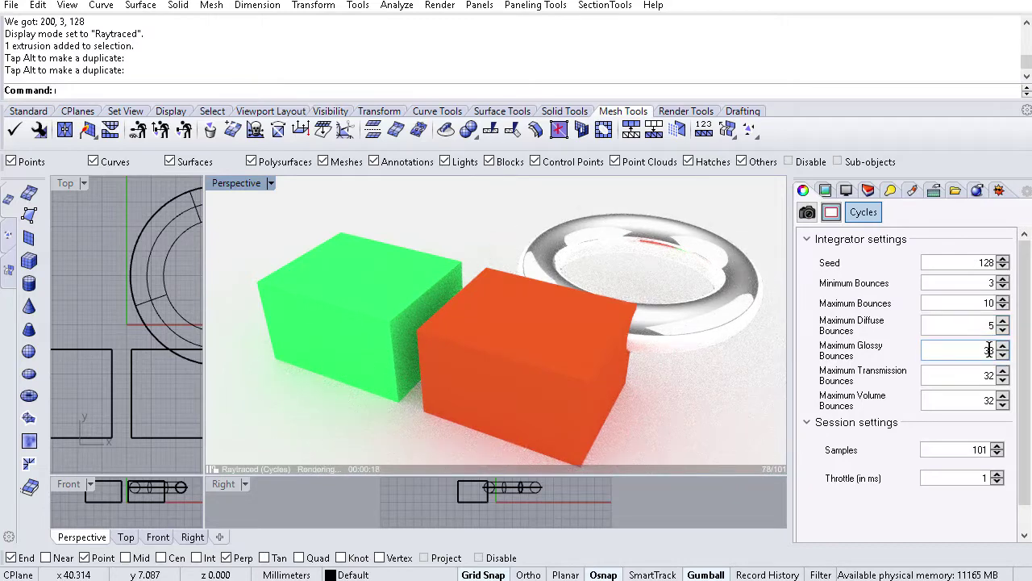
pyautogui.press('BackSpace')
pyautogui.press('BackSpace')
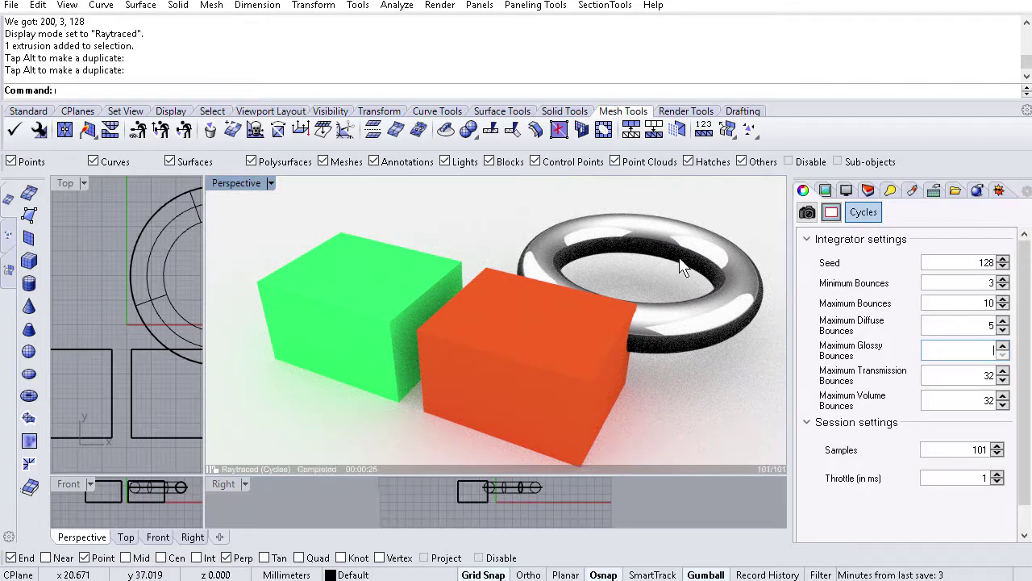
pyautogui.scroll(1, 989, 347)
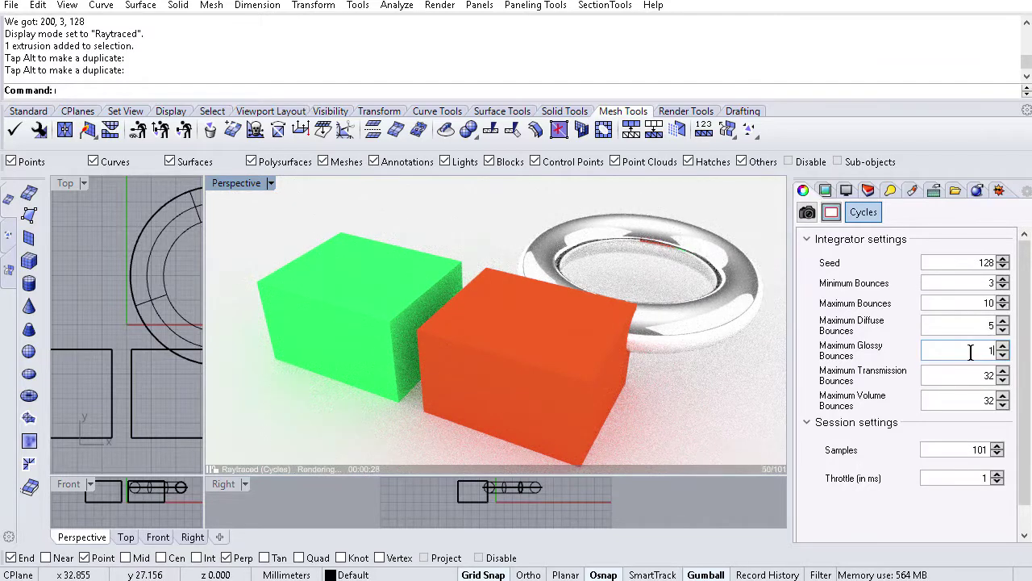
pyautogui.click(1005, 357)
pyautogui.click(1005, 349)
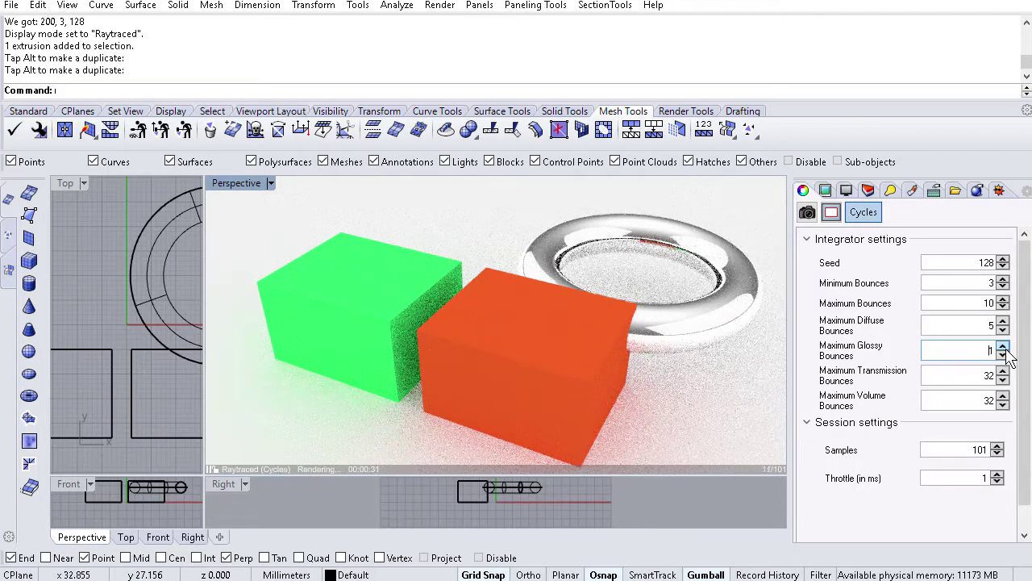
pyautogui.click(1003, 348)
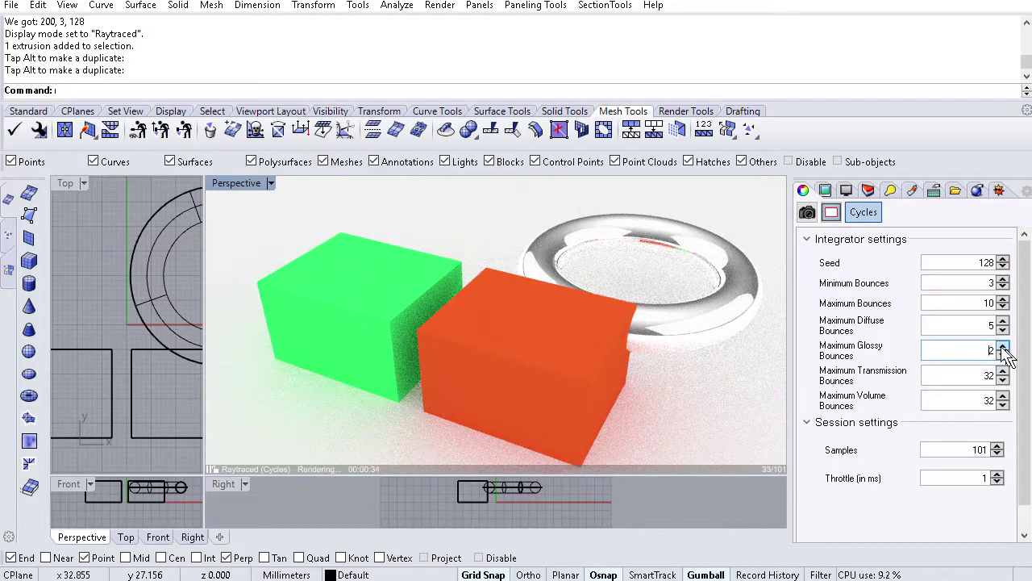
pyautogui.scroll(6, 707, 269)
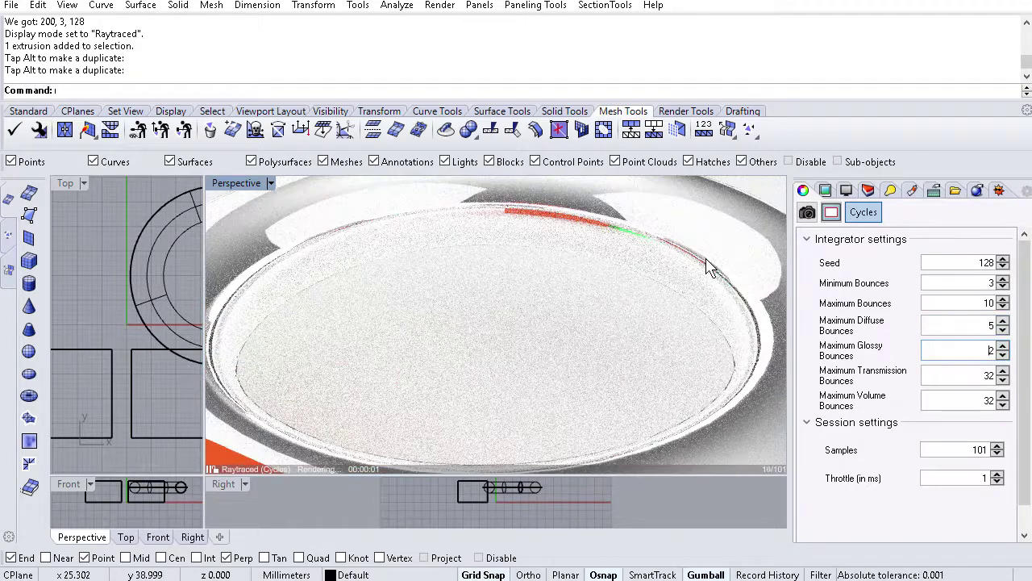
pyautogui.scroll(-6, 713, 271)
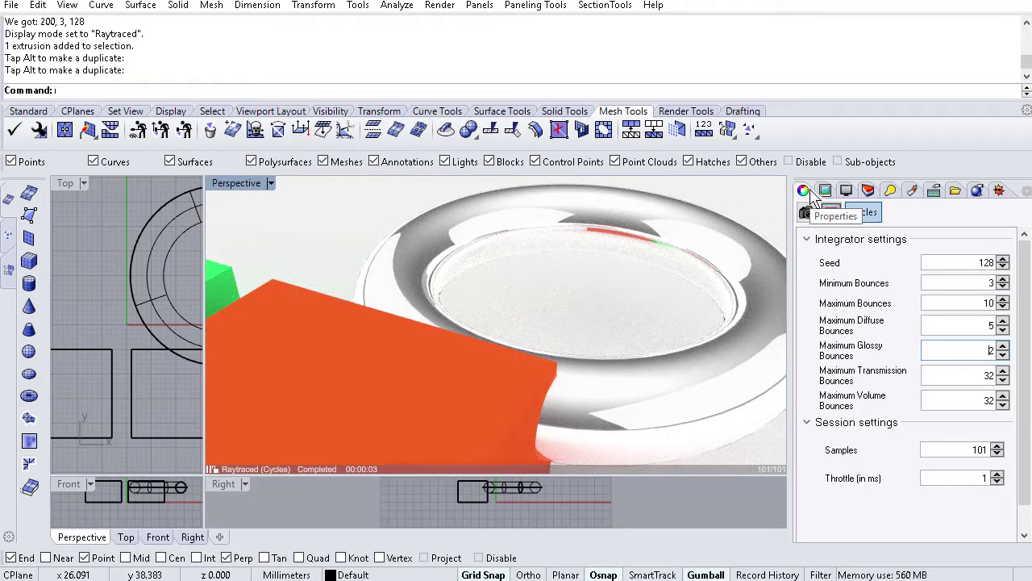
# Step: Draw a sphere centred at about 15, 23, 0, small enough to fit inside the torus opening
pyautogui.click(30, 111)
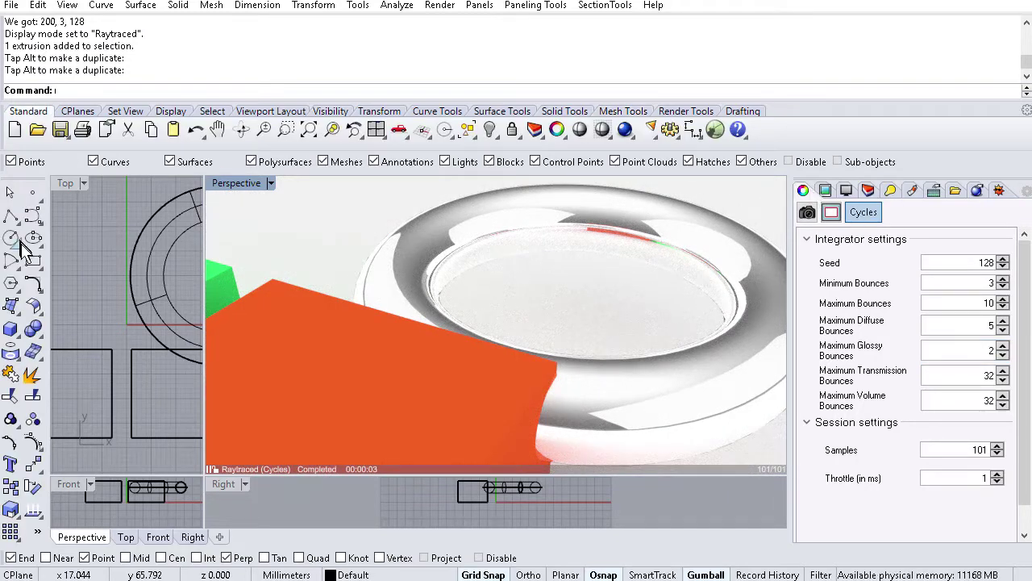
pyautogui.click(18, 337)
pyautogui.click(80, 336)
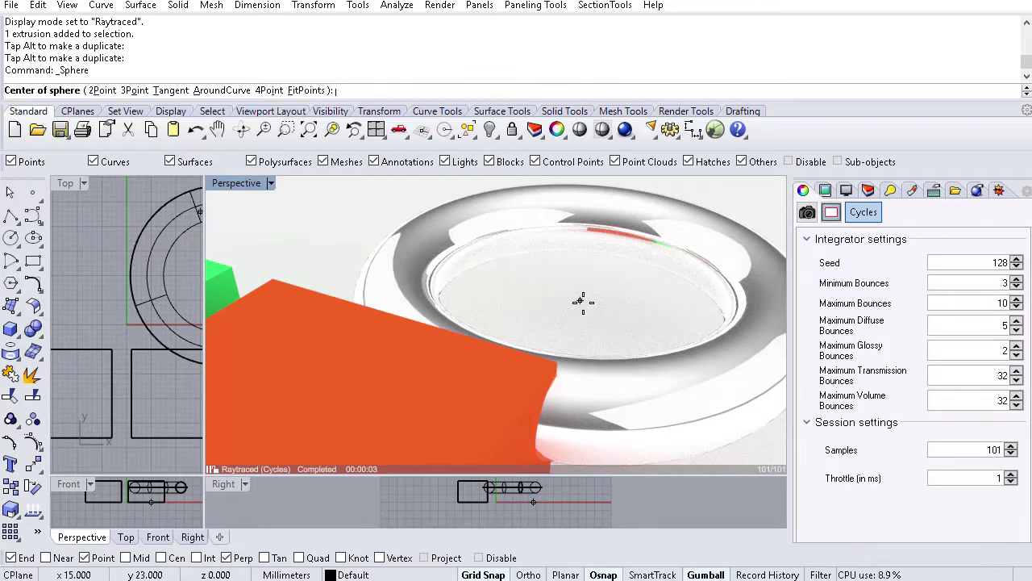
pyautogui.click(579, 300)
pyautogui.click(637, 324)
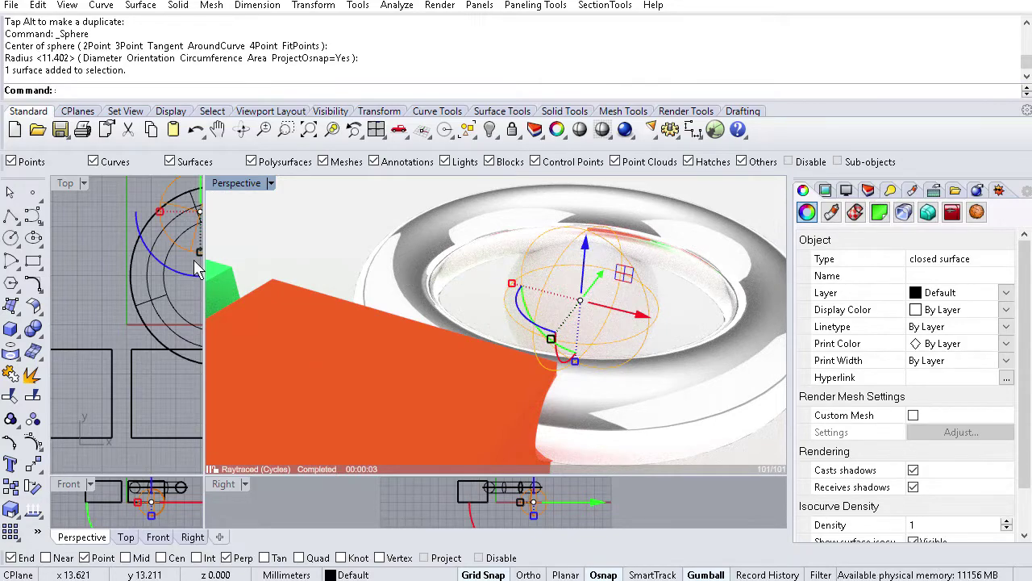
# Step: Move the sphere to the centre of the torus and raise it to the torus's height
pyautogui.moveTo(168, 330); pyautogui.dragTo(94, 356, button='right')
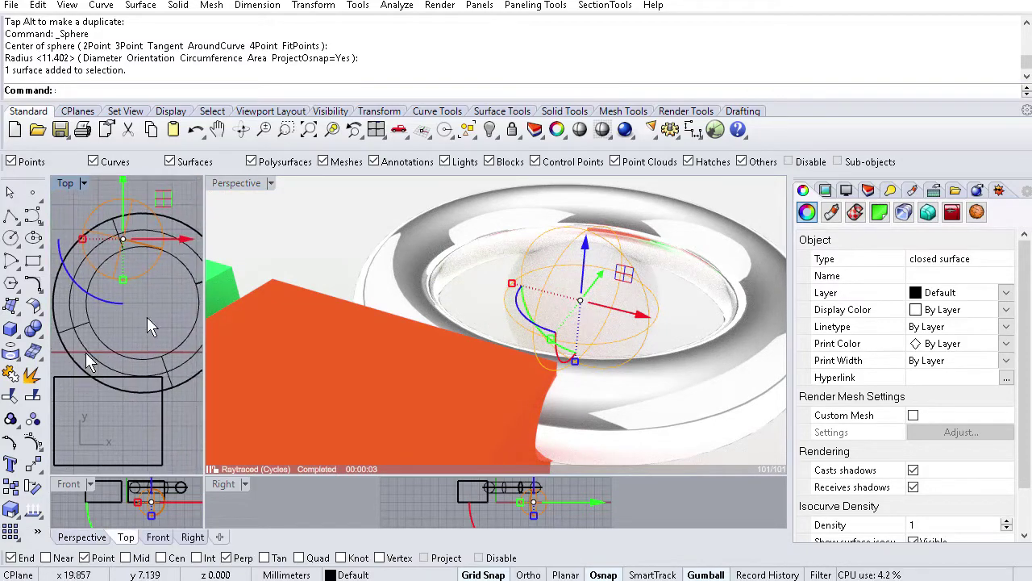
pyautogui.moveTo(162, 201); pyautogui.dragTo(185, 258)
pyautogui.moveTo(173, 493); pyautogui.dragTo(163, 517, button='right')
pyautogui.moveTo(164, 474); pyautogui.dragTo(163, 393)
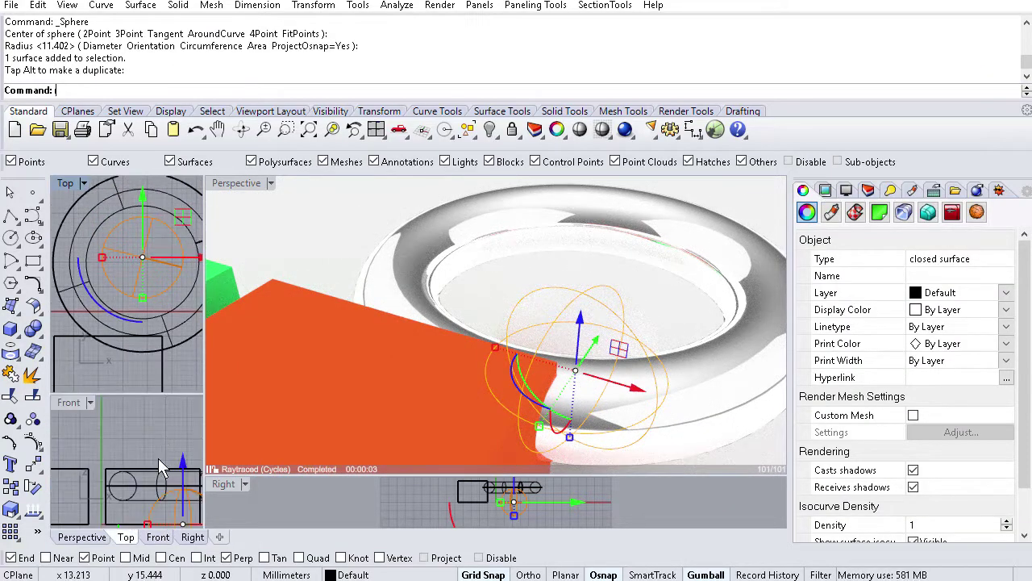
pyautogui.moveTo(182, 459); pyautogui.dragTo(184, 433)
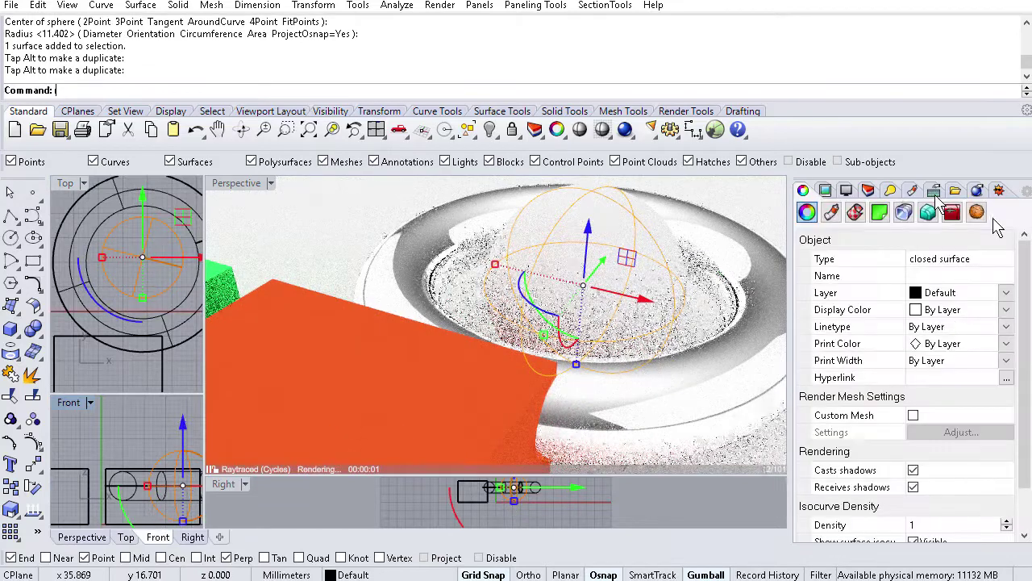
# Step: Create a second Metal material with the Copper color and assign it to the sphere
pyautogui.click(911, 192)
pyautogui.click(807, 340)
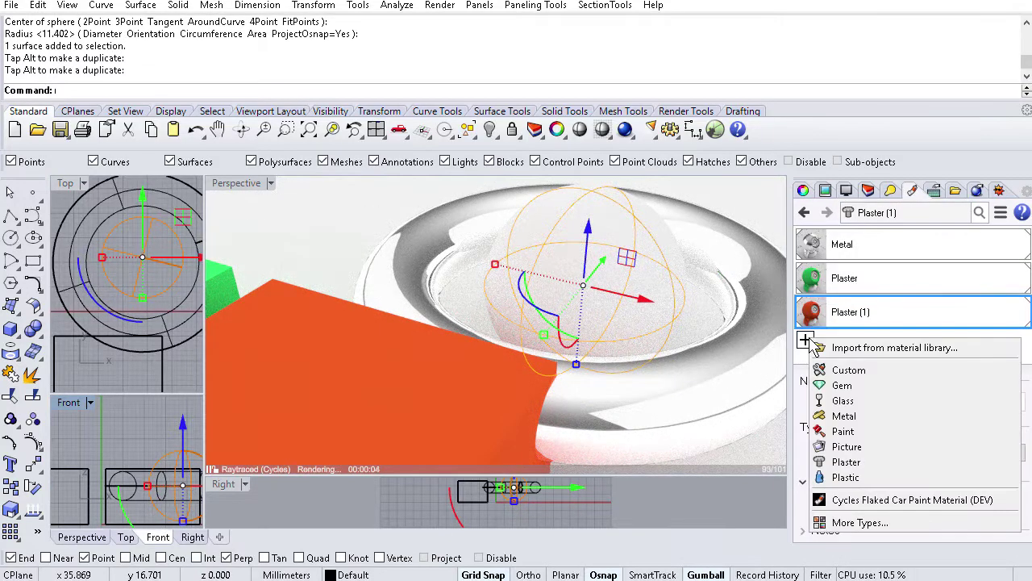
pyautogui.click(841, 416)
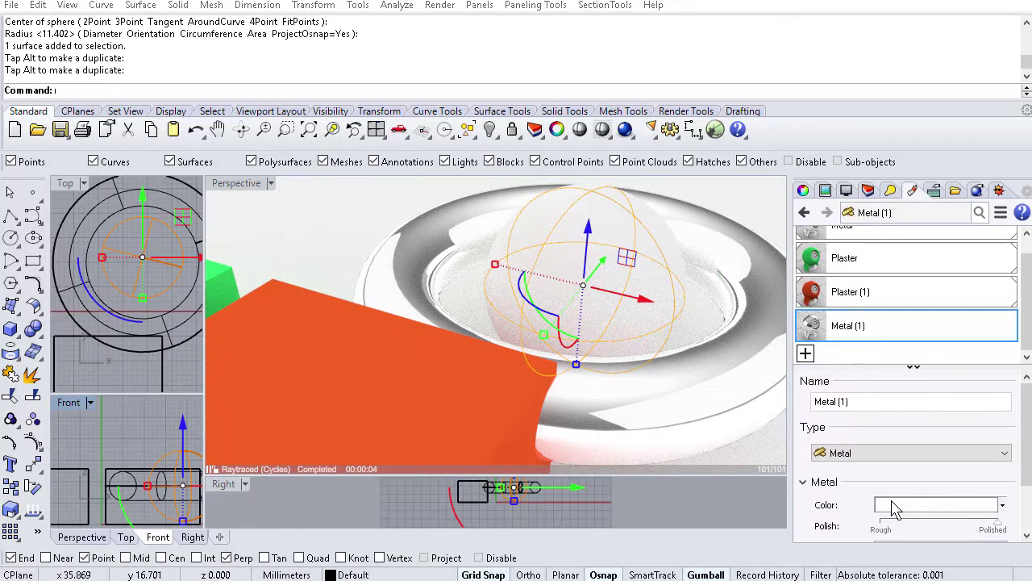
pyautogui.click(894, 506)
pyautogui.click(421, 131)
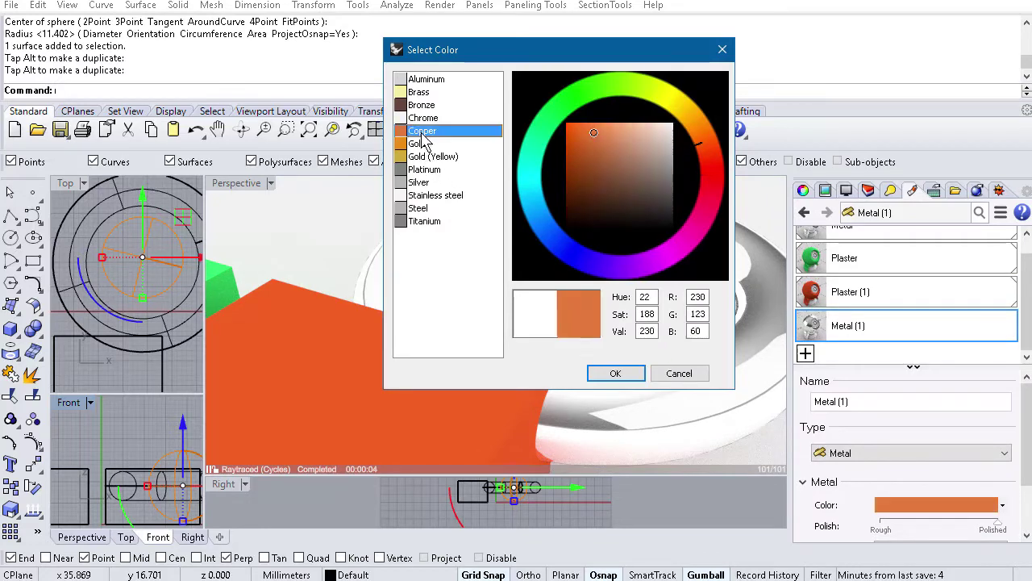
pyautogui.click(618, 374)
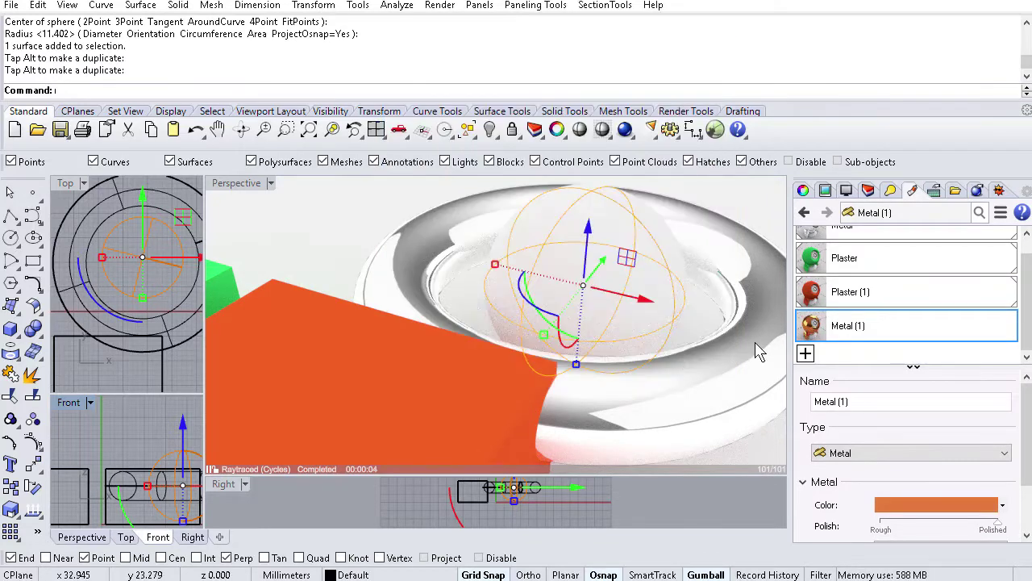
pyautogui.rightClick(810, 325)
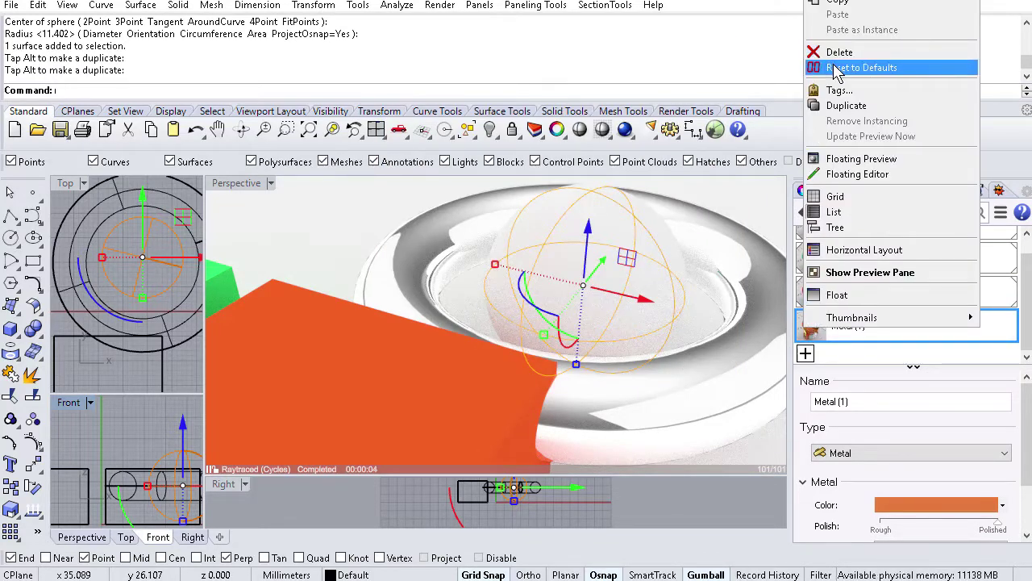
pyautogui.click(838, 2)
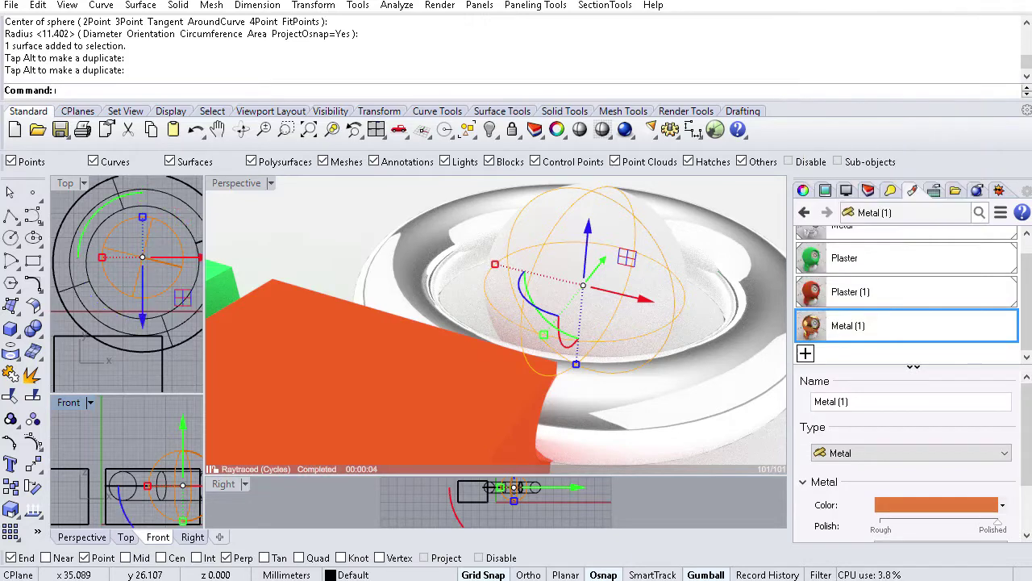
pyautogui.click(343, 254)
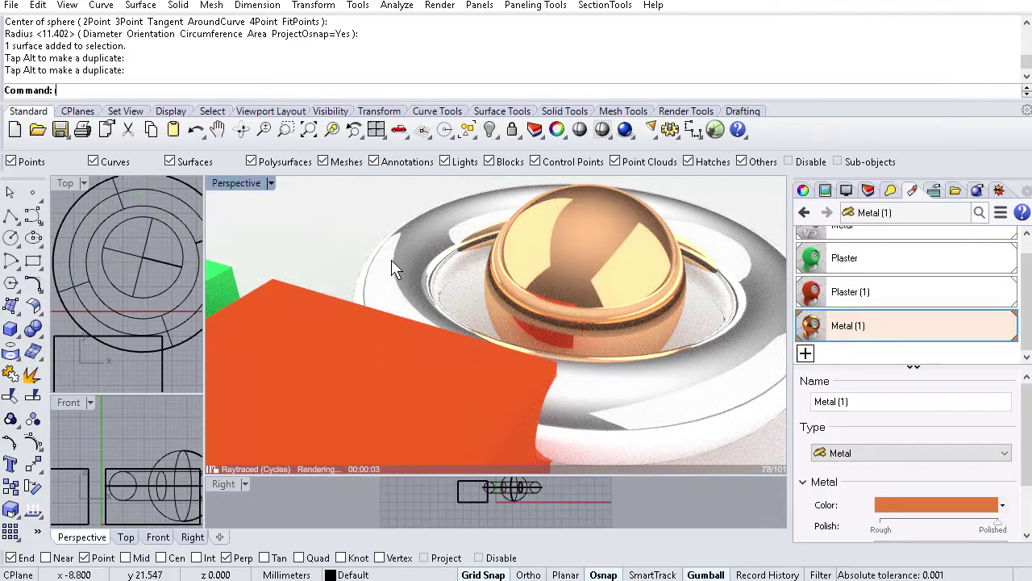
# Step: Raise the Perspective viewport's Maximum Glossy Bounces to 7, watching the reflections between the sphere and torus
pyautogui.click(824, 191)
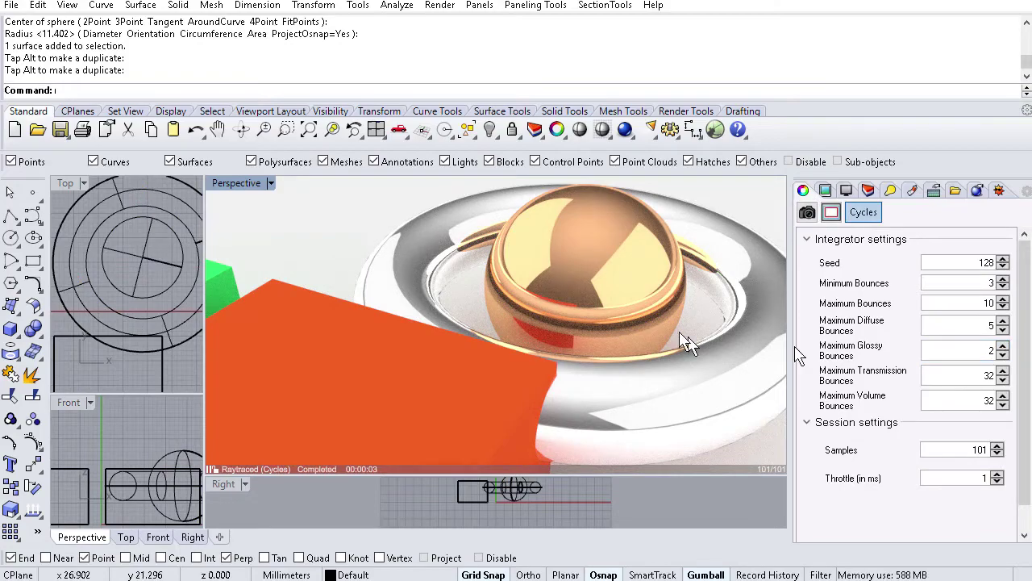
pyautogui.scroll(5, 638, 324)
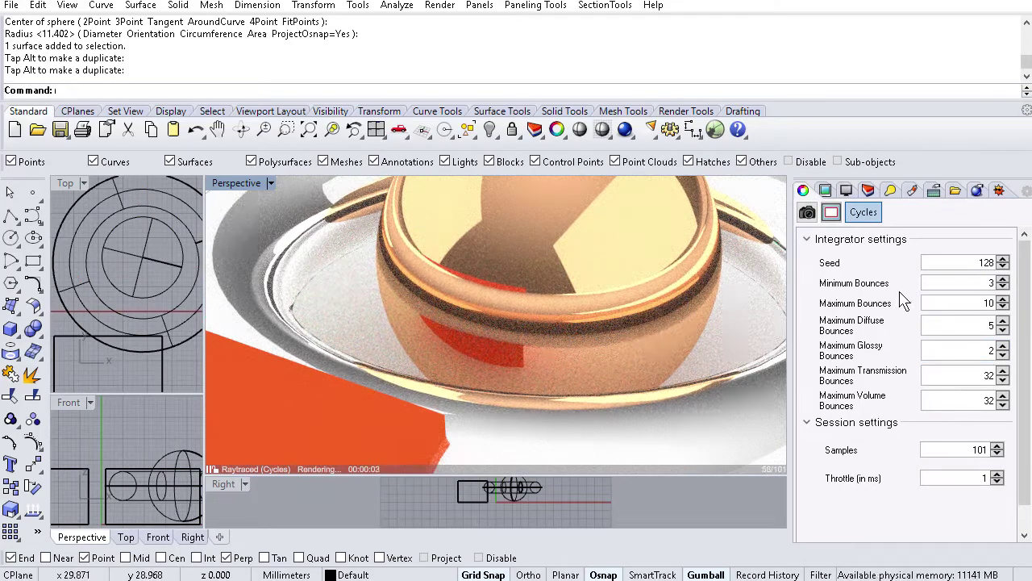
pyautogui.click(1003, 346)
pyautogui.click(1003, 346)
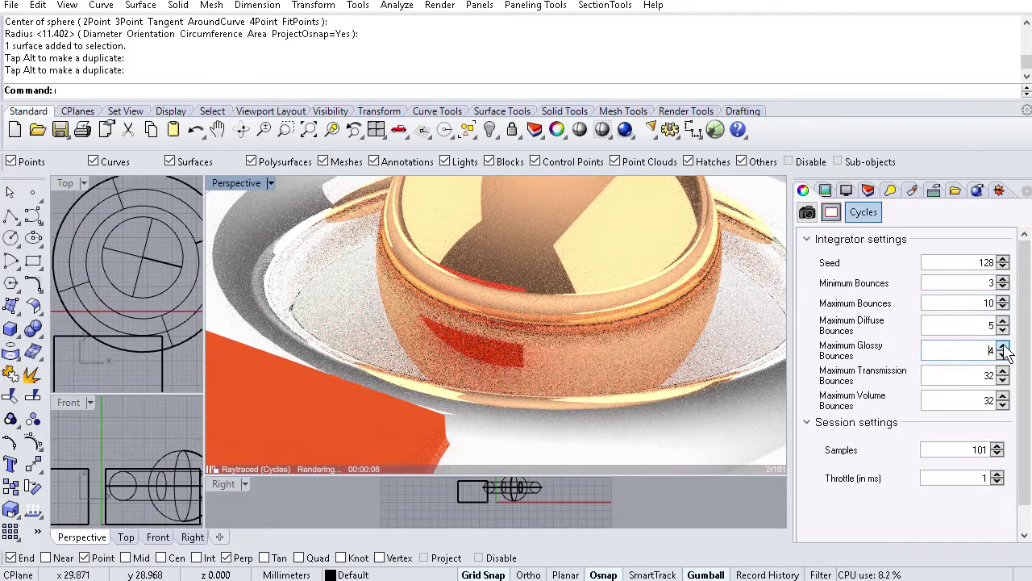
pyautogui.click(1003, 346)
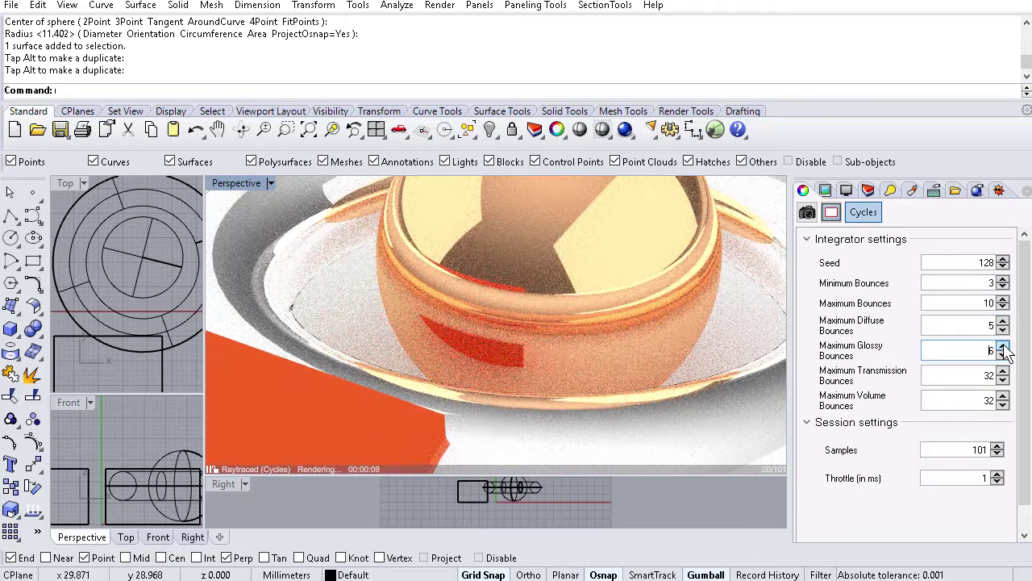
pyautogui.click(1004, 346)
pyautogui.click(1003, 346)
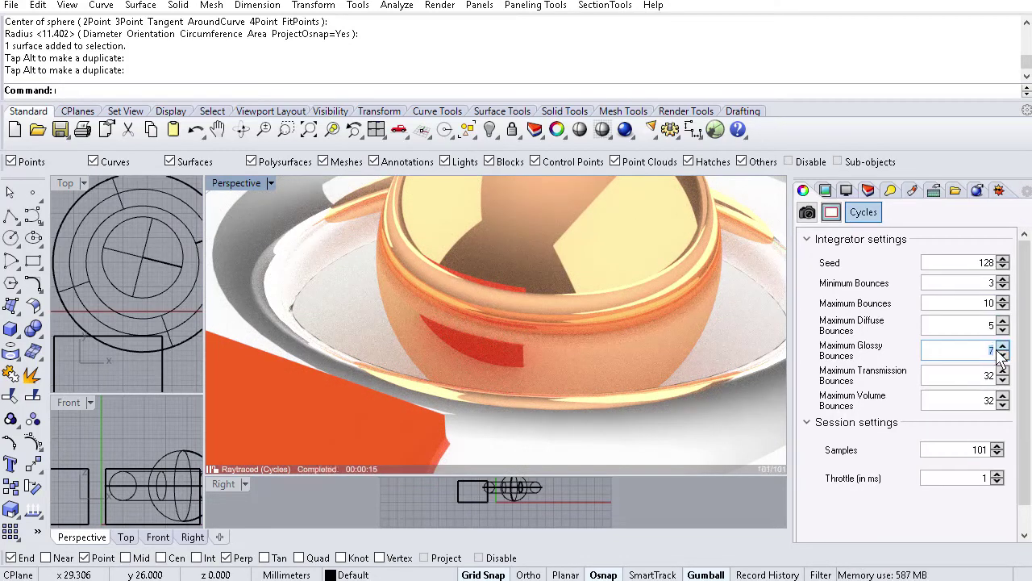
# Step: Compare the Cycles settings of the Top viewport with those of the Perspective viewport
pyautogui.click(743, 431)
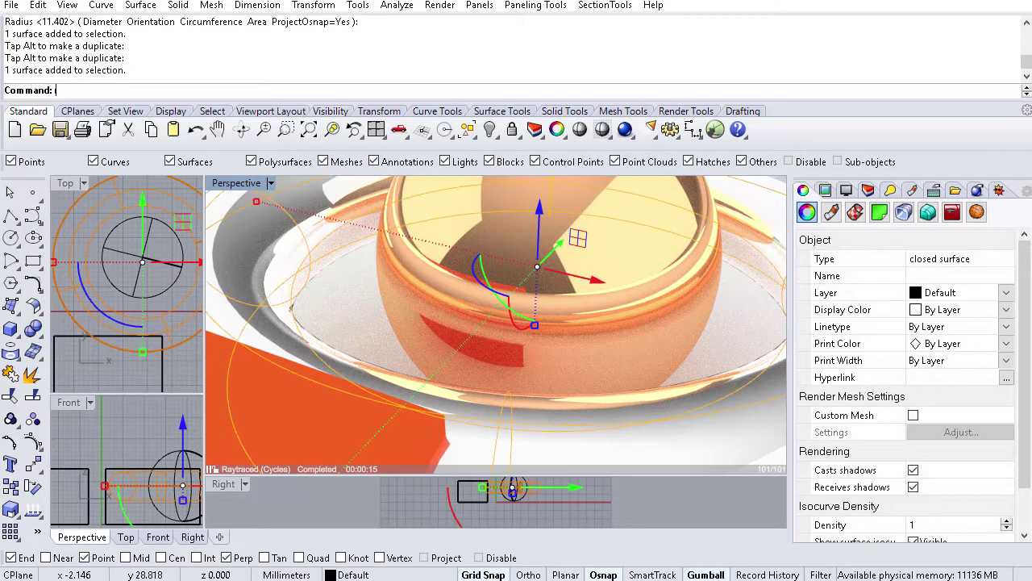
pyautogui.press('Escape')
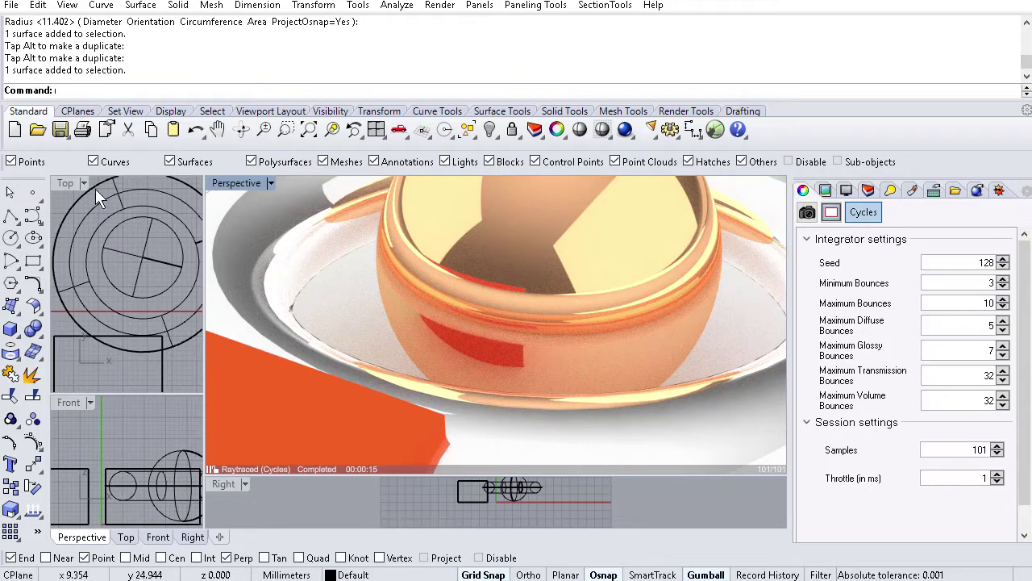
pyautogui.click(113, 222)
pyautogui.click(922, 274)
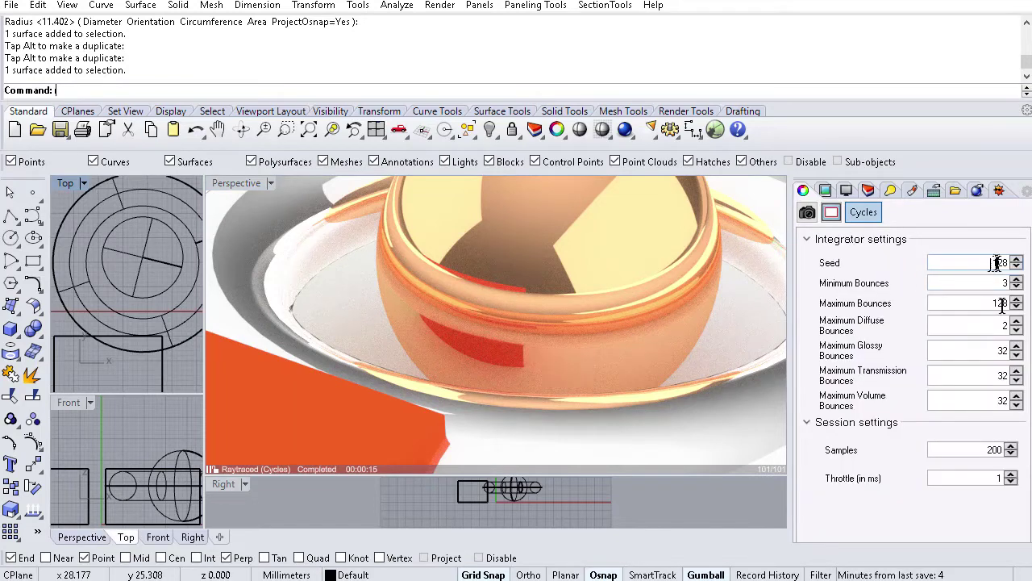
pyautogui.click(627, 331)
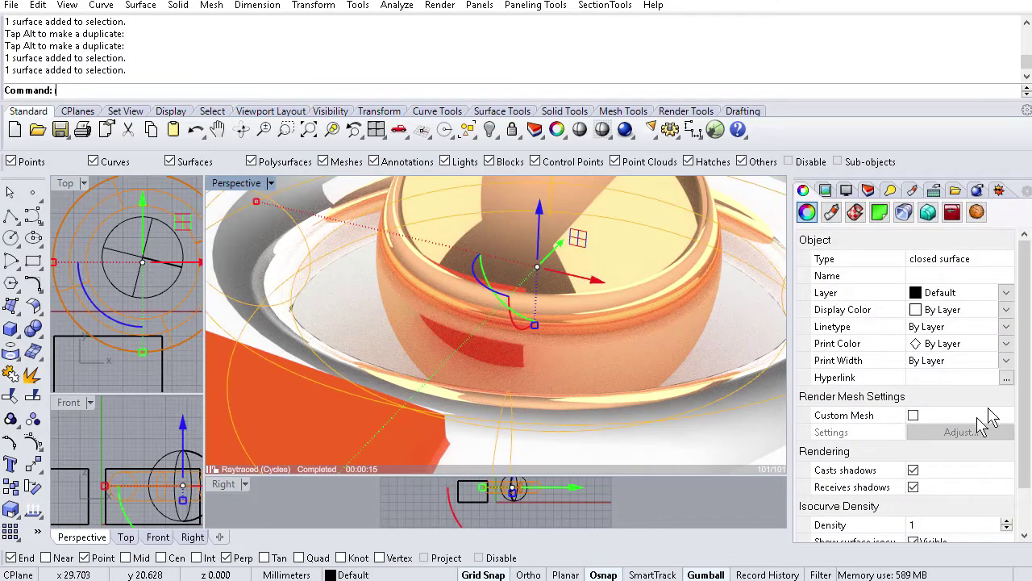
pyautogui.press('Escape')
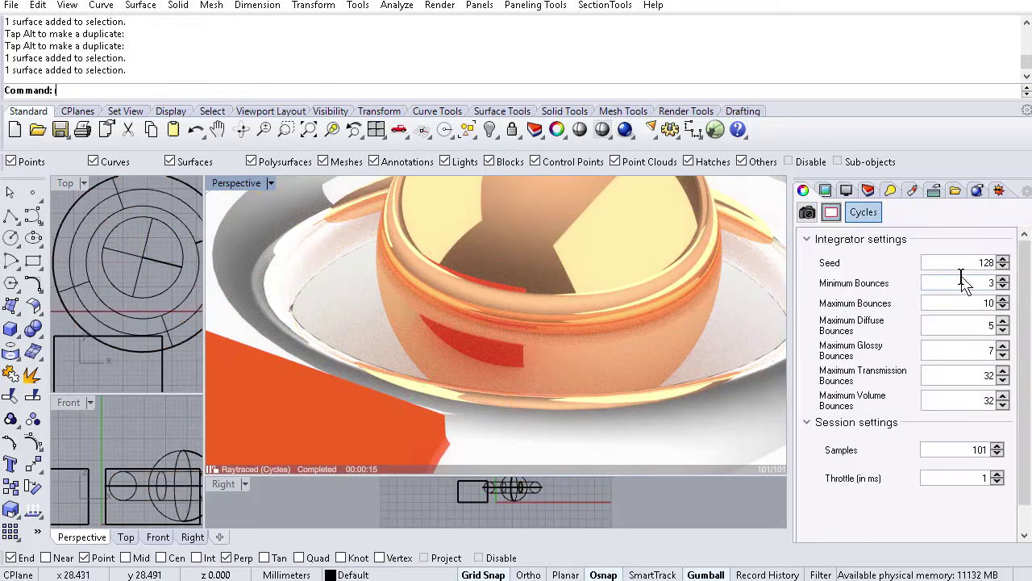
# Step: Set the Perspective viewport's Cycles samples to 100 and frame the boxes, torus and sphere together
pyautogui.click(998, 453)
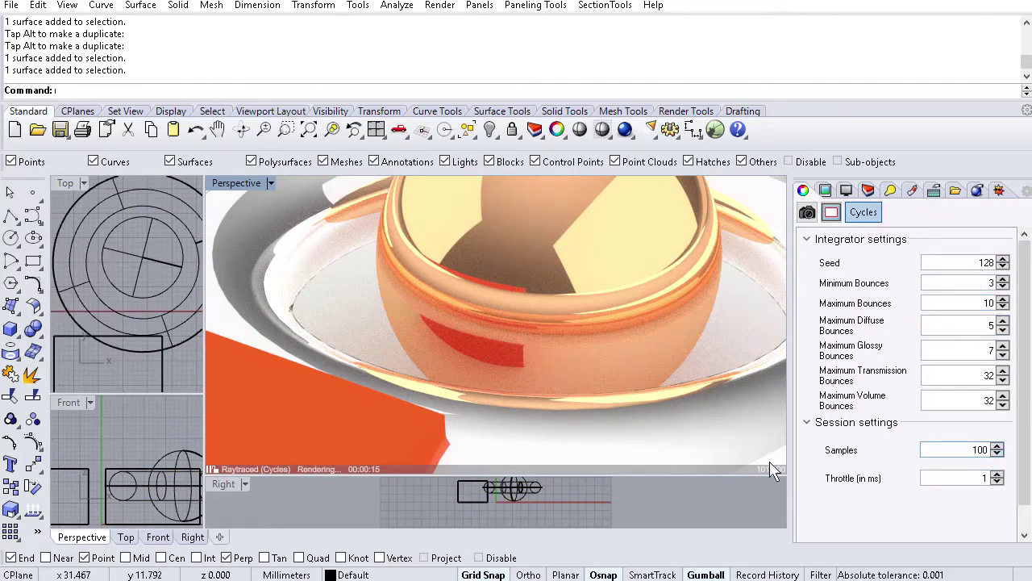
pyautogui.scroll(-12, 615, 366)
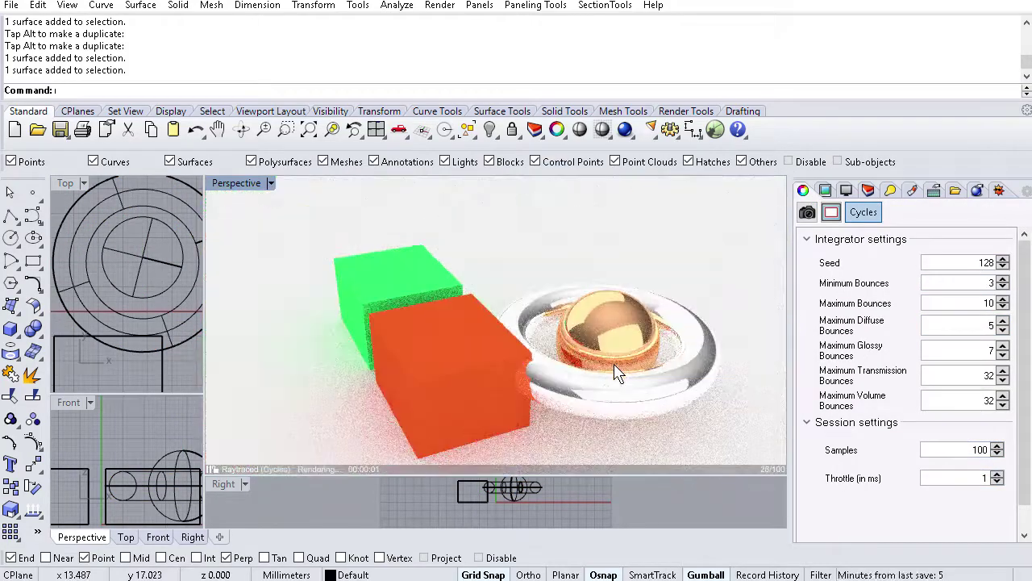
pyautogui.keyDown('shift'); pyautogui.moveTo(586, 381); pyautogui.dragTo(577, 358, button='right'); pyautogui.keyUp('shift')
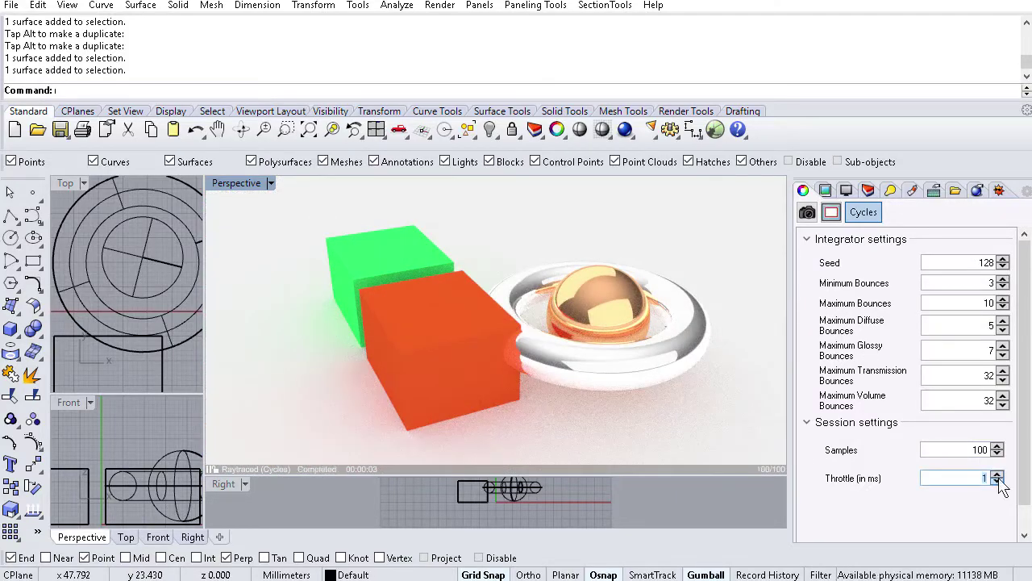
# Step: Set the Perspective viewport's throttle to 500 ms and test rendering speed and interface responsiveness from new viewing angles
pyautogui.moveTo(605, 342); pyautogui.dragTo(543, 354, button='right')
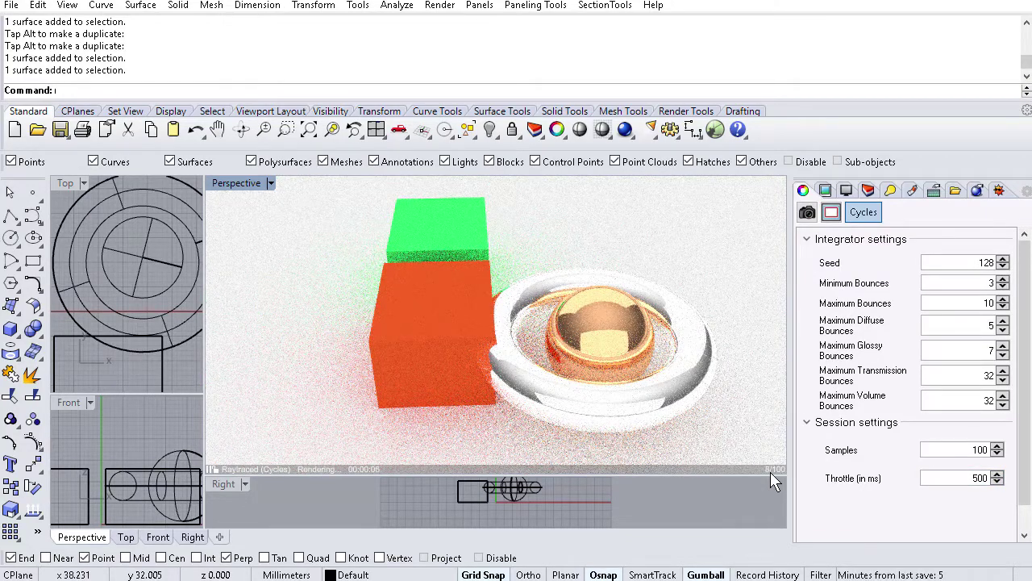
pyautogui.moveTo(640, 422); pyautogui.dragTo(597, 338, button='right')
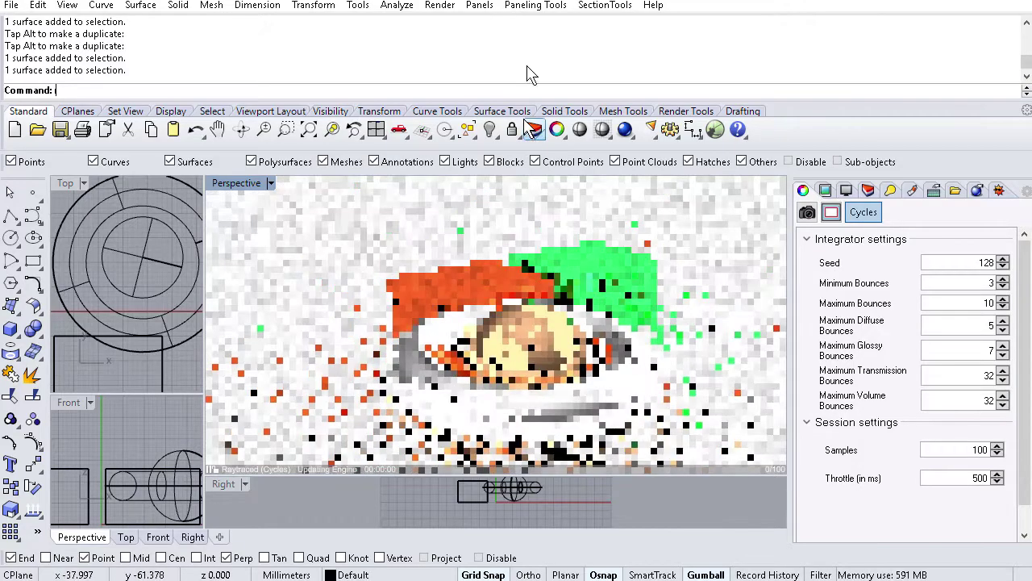
pyautogui.click(535, 5)
pyautogui.click(595, 15)
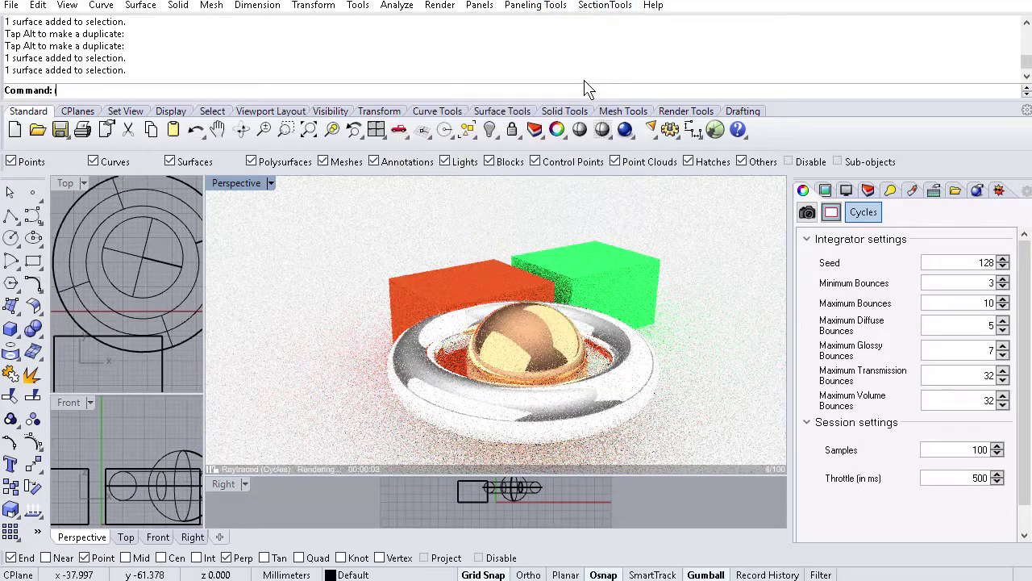
pyautogui.click(598, 16)
pyautogui.click(766, 64)
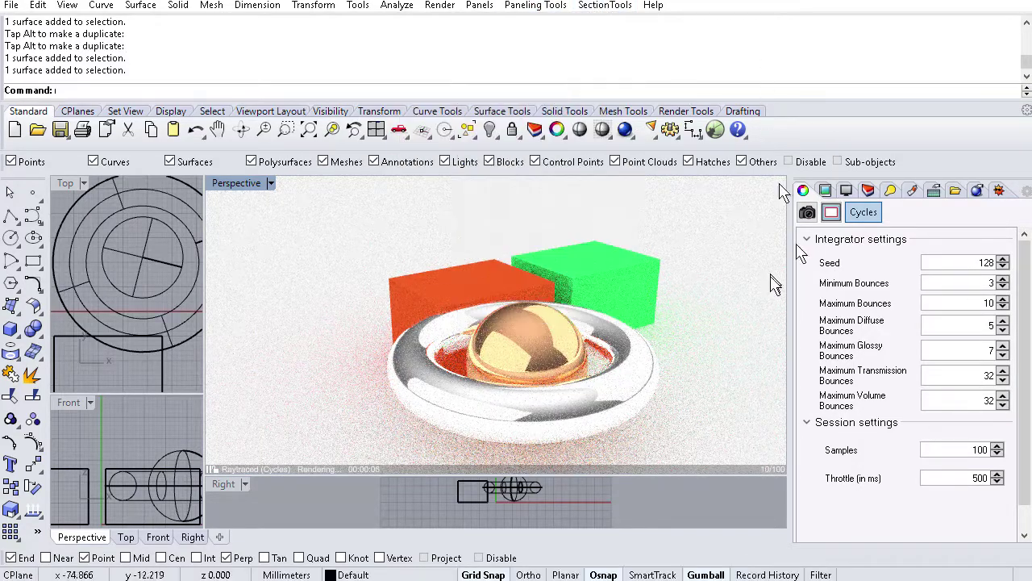
# Step: Set the Perspective viewport's throttle to 10 ms and rerun the raytraced render from a slightly turned view
pyautogui.doubleClick(974, 477)
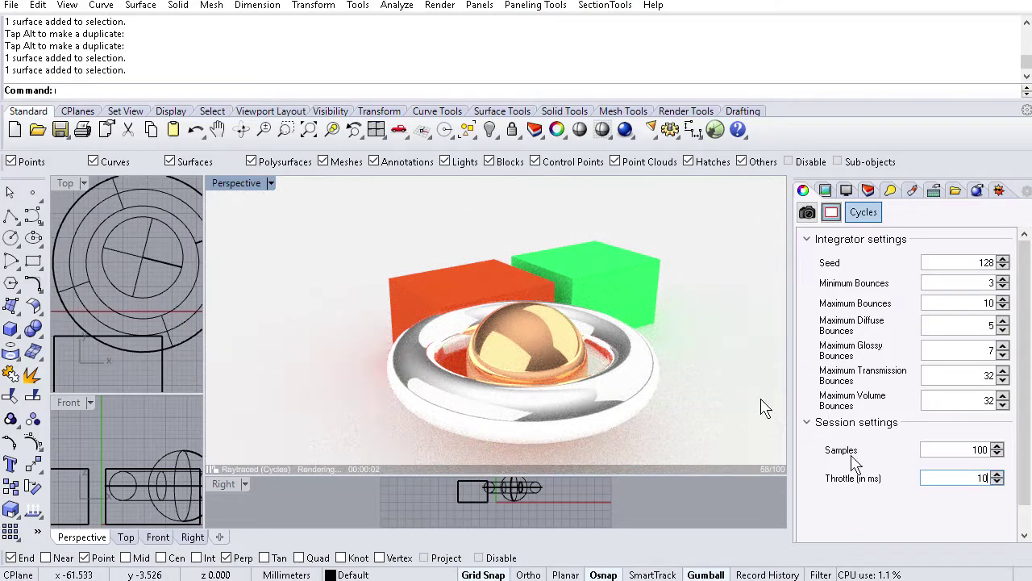
pyautogui.moveTo(761, 399); pyautogui.dragTo(719, 407, button='right')
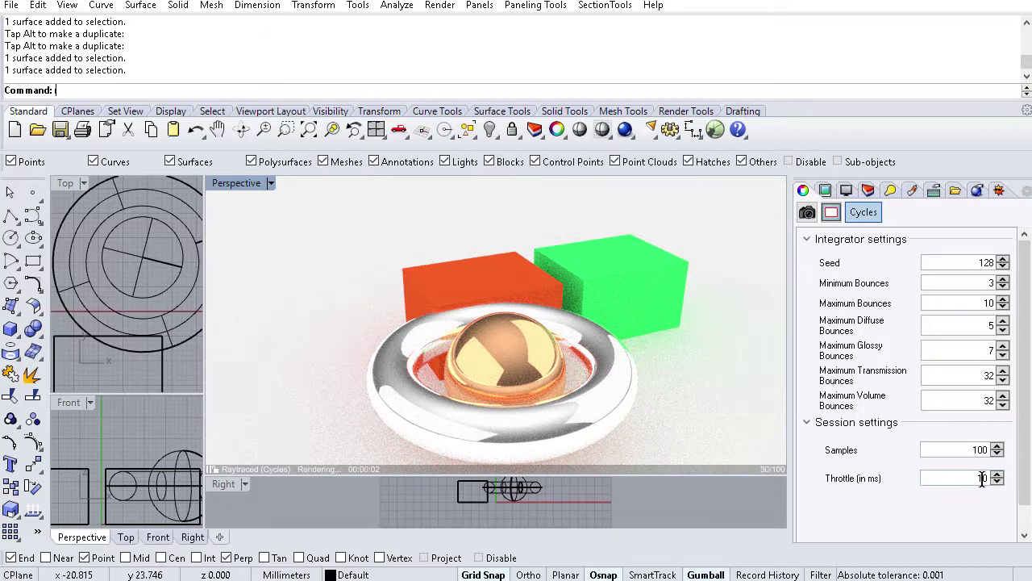